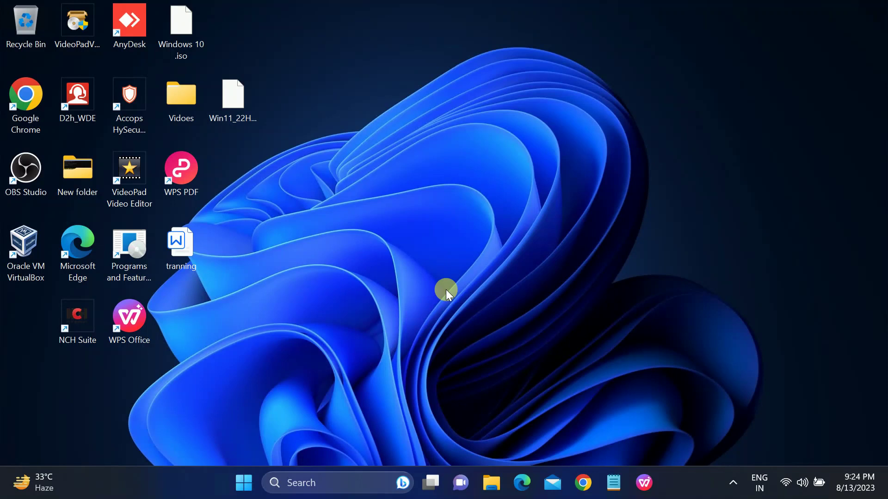
Search Windows for the Camera app, open it to check whether the camera works, and close it.
left_click(306, 483)
type("damera")
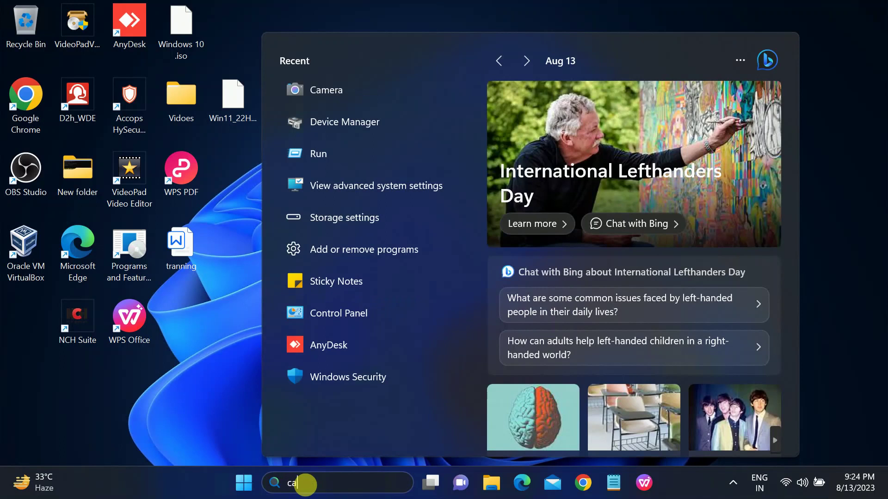
left_click(338, 123)
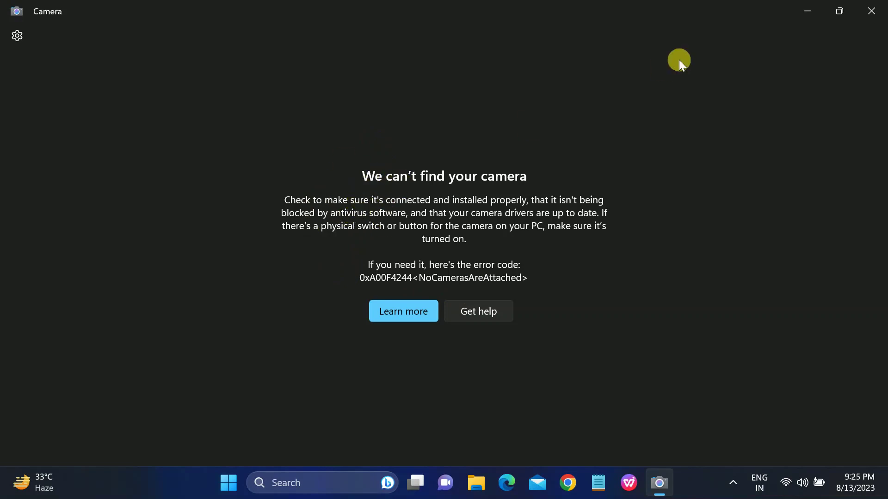
left_click(869, 14)
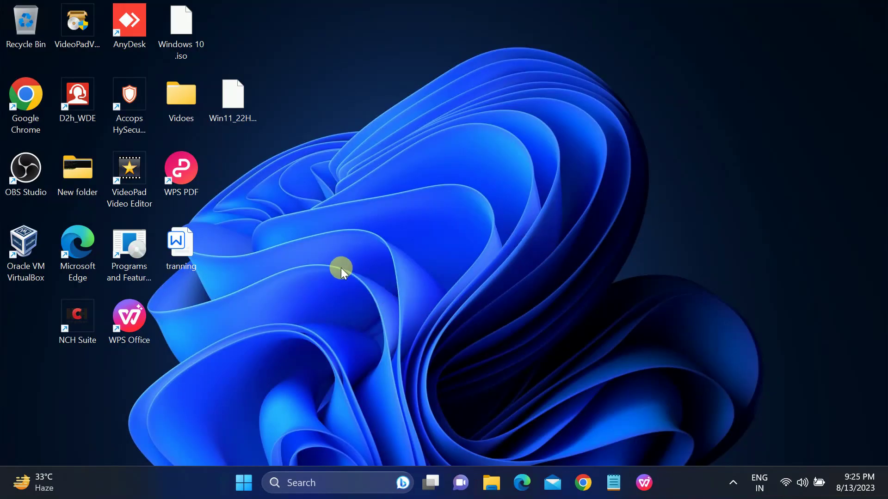
Turn on Camera access in the Privacy & security settings of Windows.
left_click(243, 491)
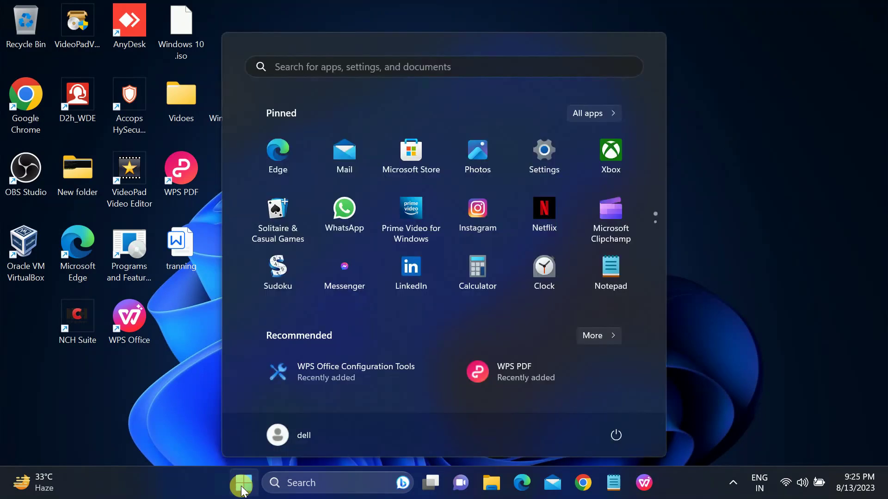
left_click(540, 172)
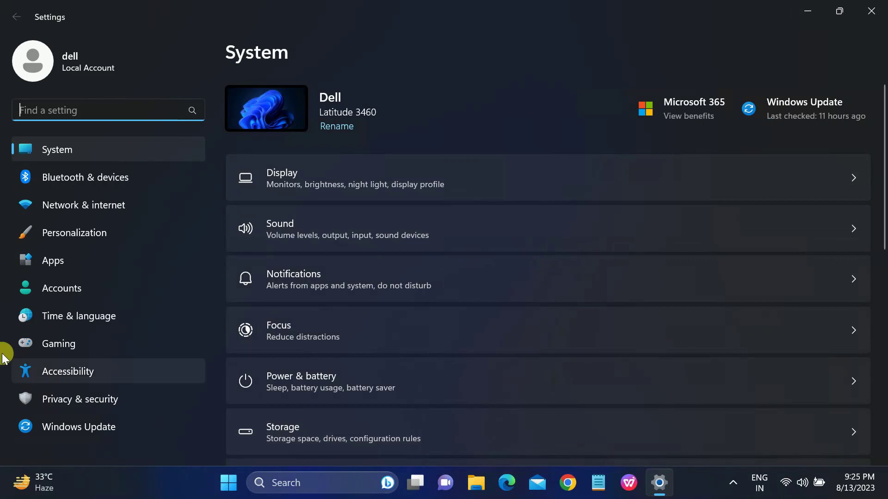
left_click(66, 404)
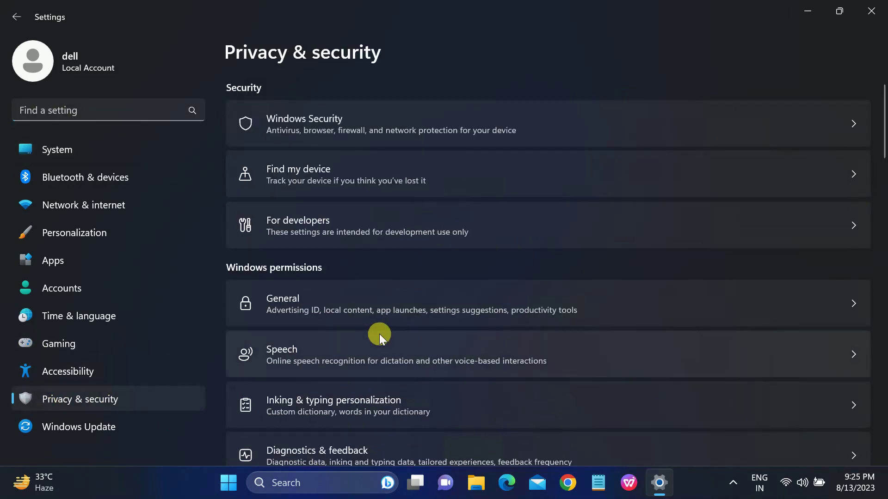
scroll(379, 334, "down", 3)
scroll(379, 334, "down", 4)
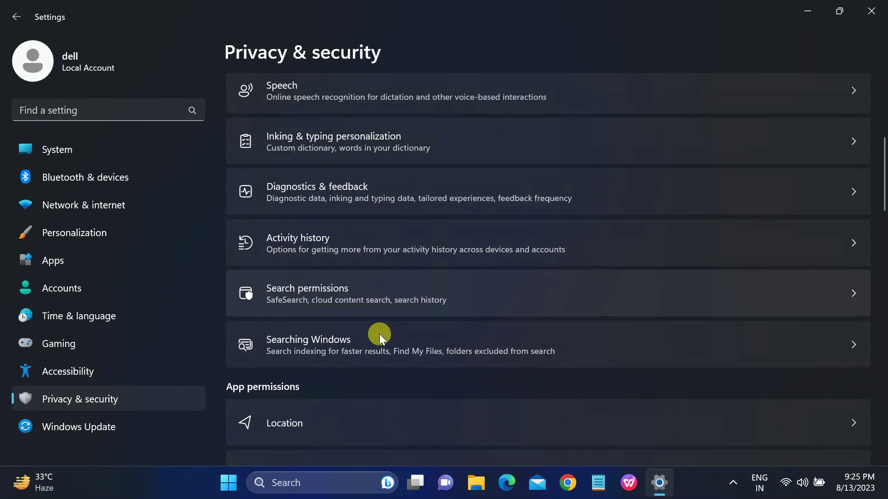
scroll(319, 331, "down", 1)
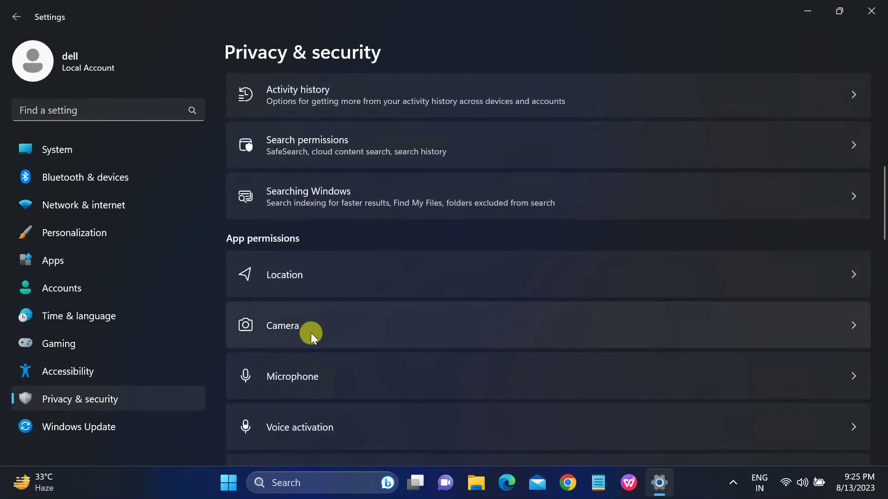
left_click(311, 333)
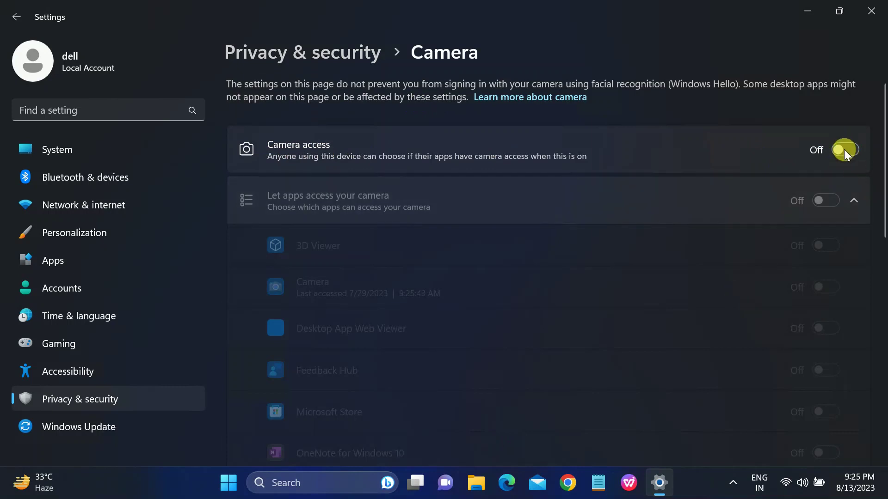
left_click(844, 149)
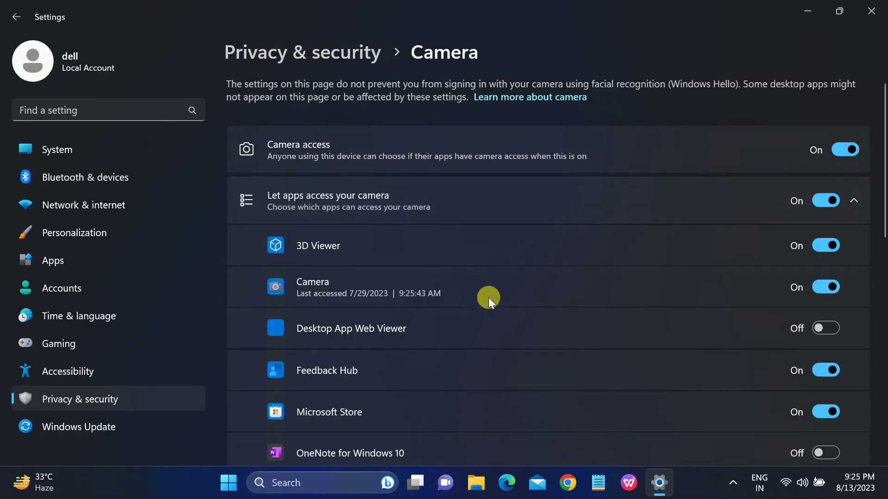
Allow OneNote for Windows 10 and Desktop App Web Viewer to access the camera, and close Settings.
scroll(488, 297, "down", 5)
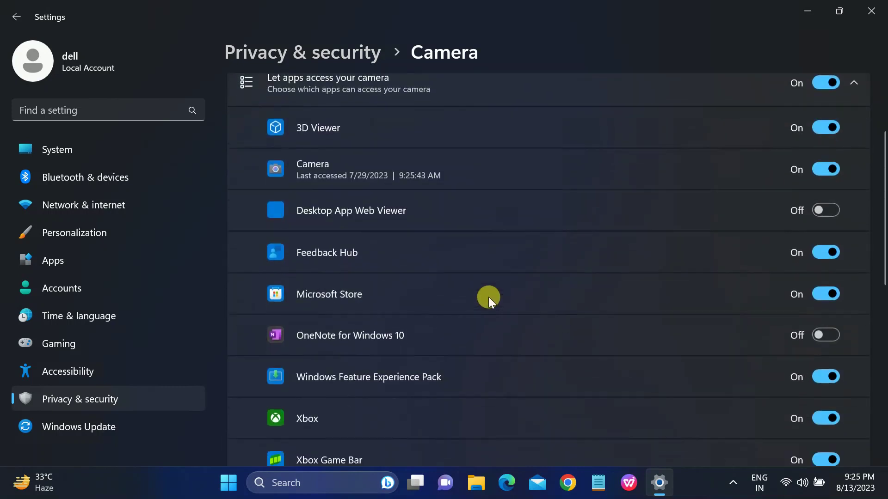
scroll(488, 297, "down", 3)
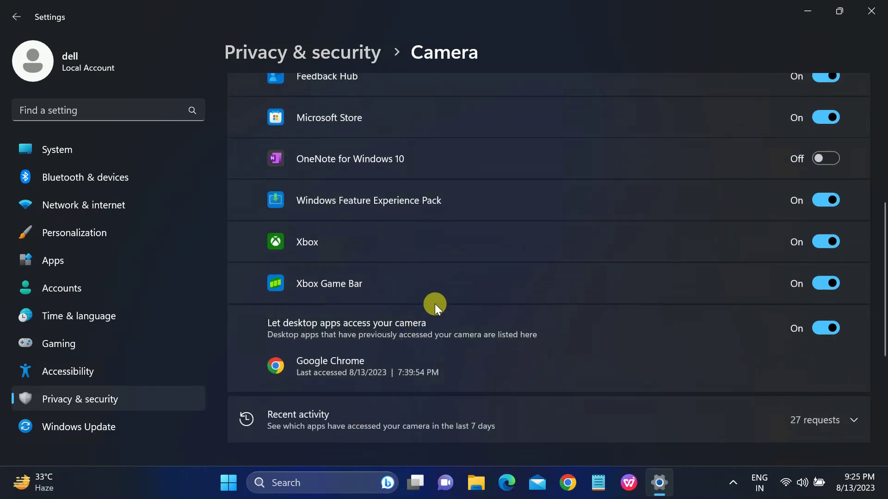
scroll(435, 303, "up", 2)
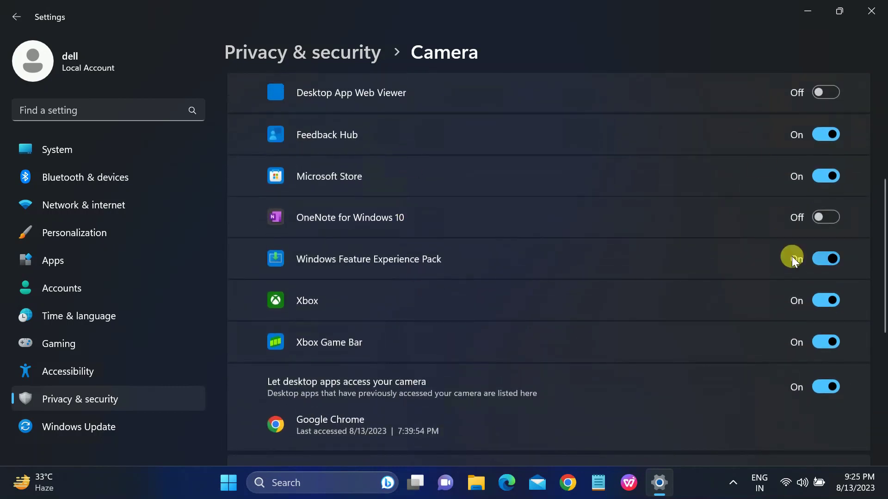
left_click(833, 215)
scroll(805, 190, "up", 1)
left_click(824, 151)
scroll(515, 275, "up", 2)
scroll(513, 275, "down", 6)
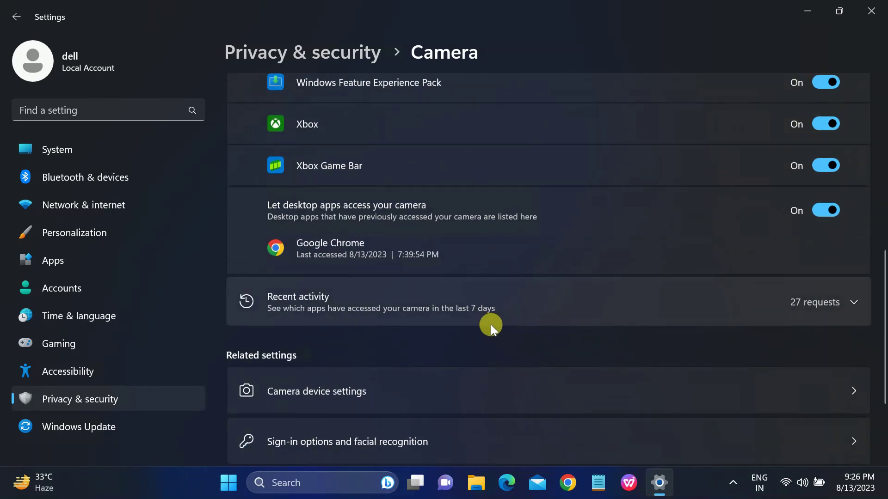
scroll(481, 330, "down", 1)
left_click(871, 11)
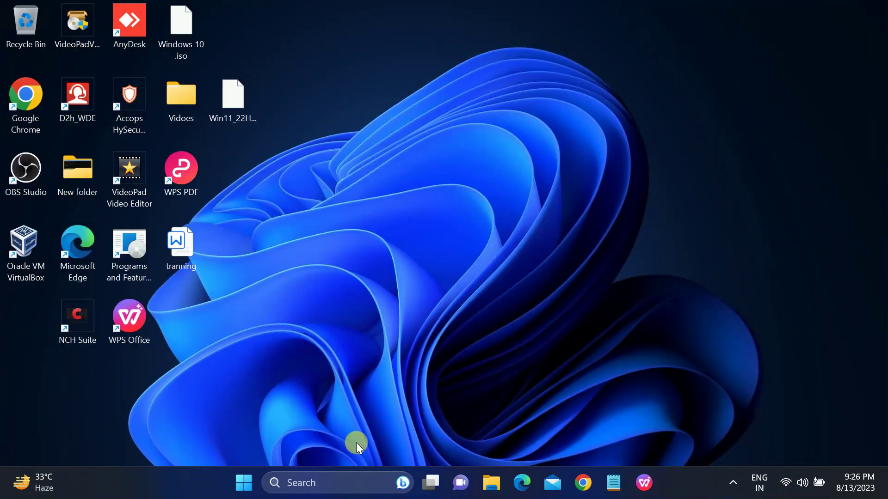
Reopen the Camera app to test it with camera access enabled, and close it.
left_click(311, 481)
type("camera")
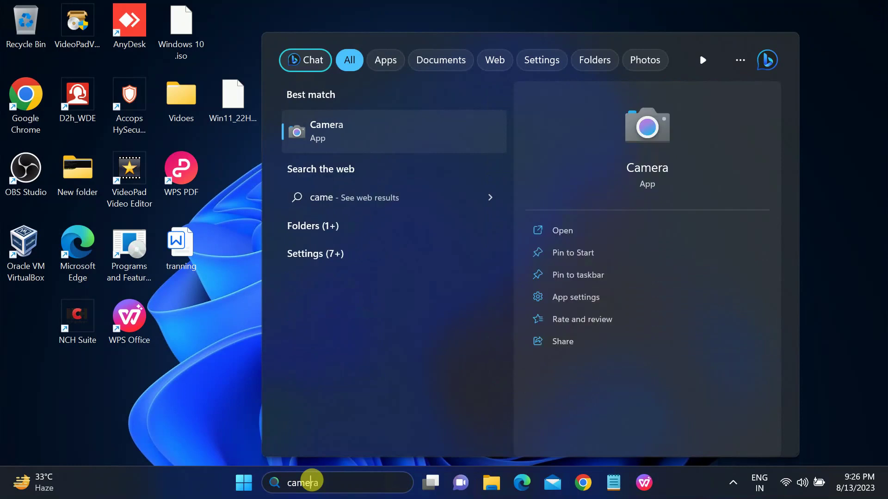
left_click(357, 131)
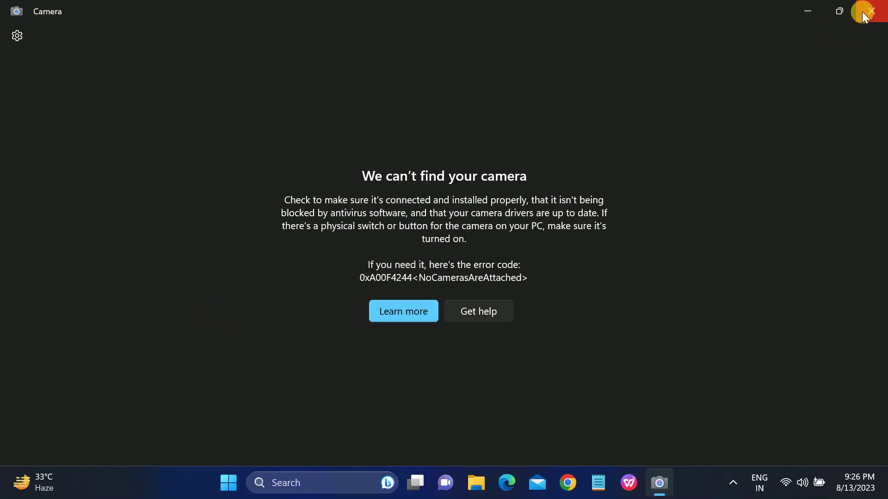
left_click(869, 11)
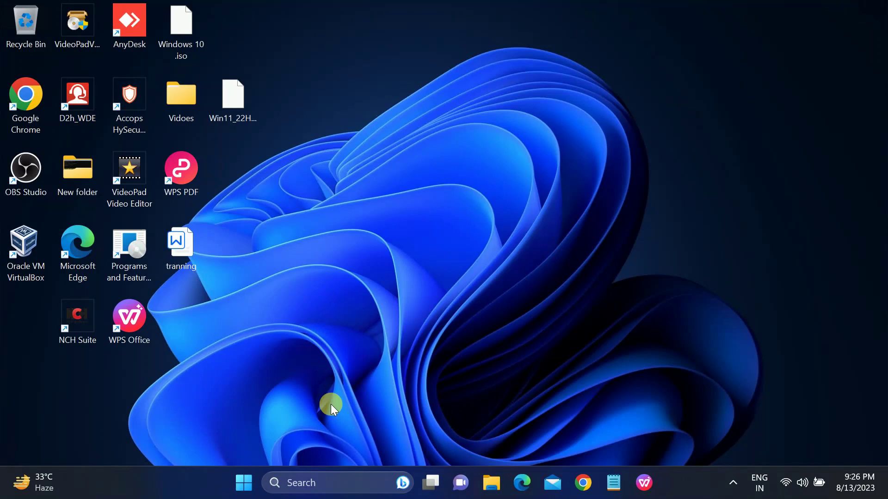
Open the Camera app's settings from Windows search and repair the app.
left_click(306, 481)
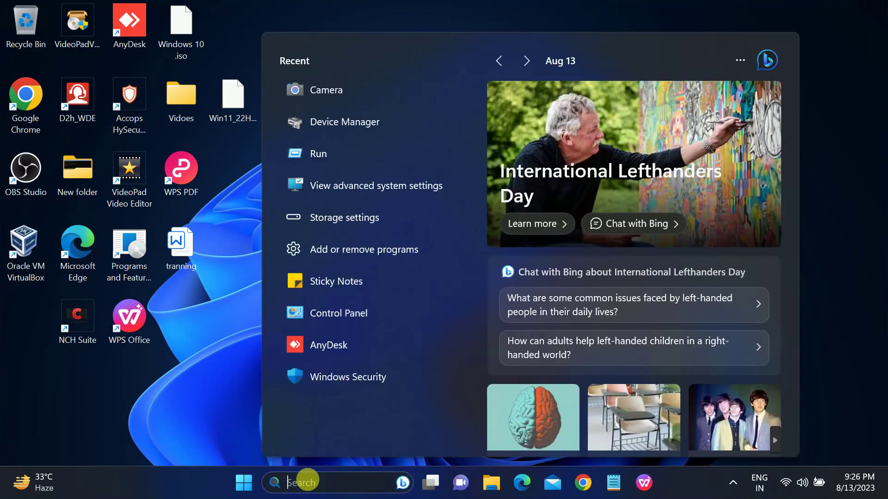
type("camer")
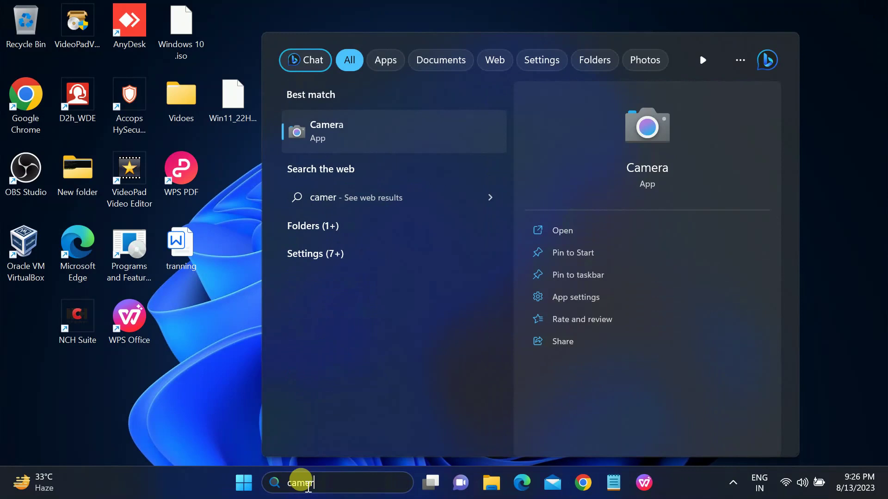
left_click(573, 303)
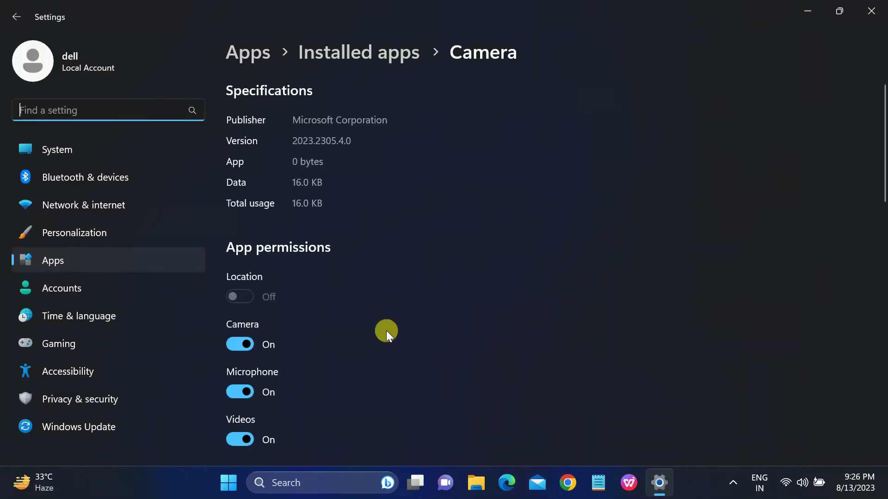
scroll(386, 331, "down", 1)
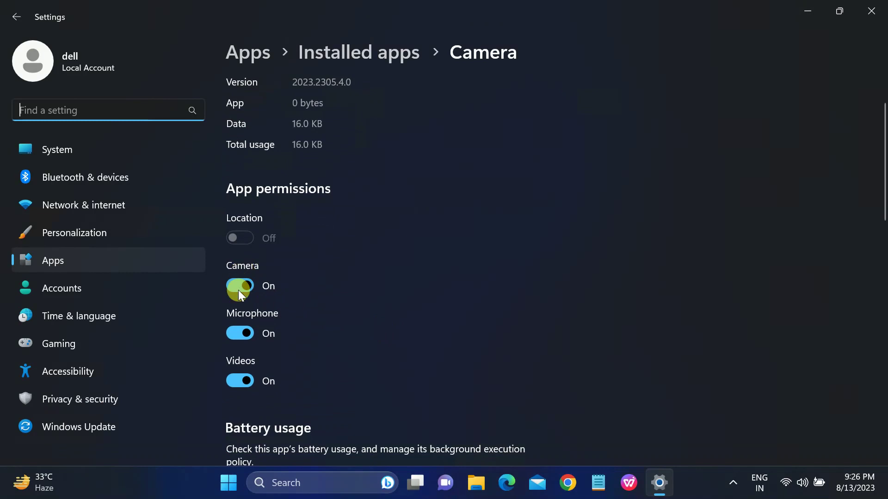
scroll(340, 315, "down", 3)
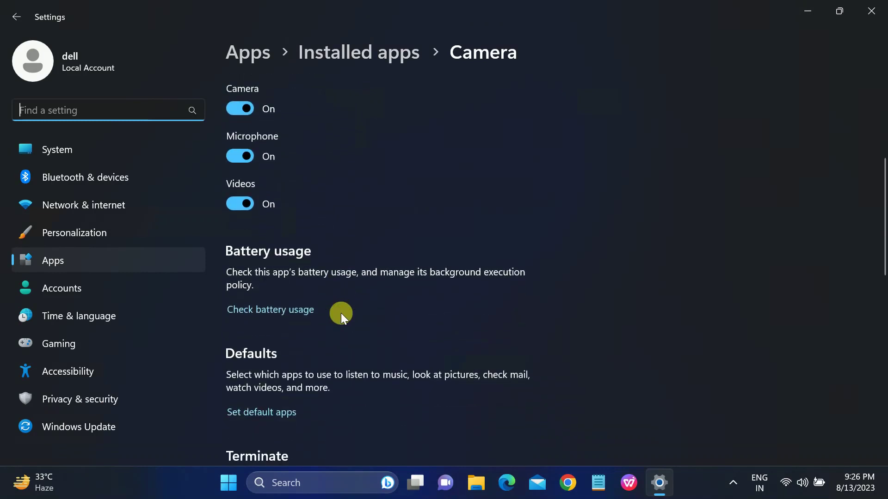
scroll(341, 313, "down", 4)
scroll(340, 312, "down", 1)
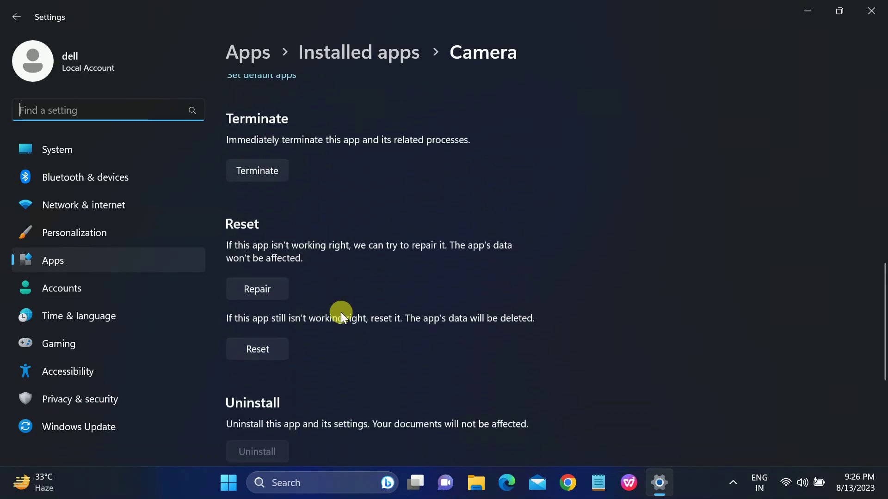
scroll(340, 312, "down", 1)
left_click(255, 278)
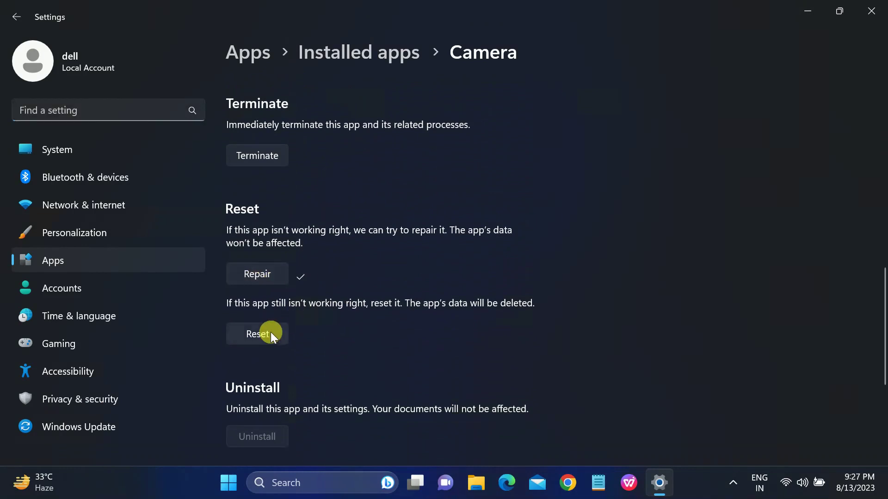
Reset the Camera app, confirming the deletion of its data, and close Settings.
left_click(256, 335)
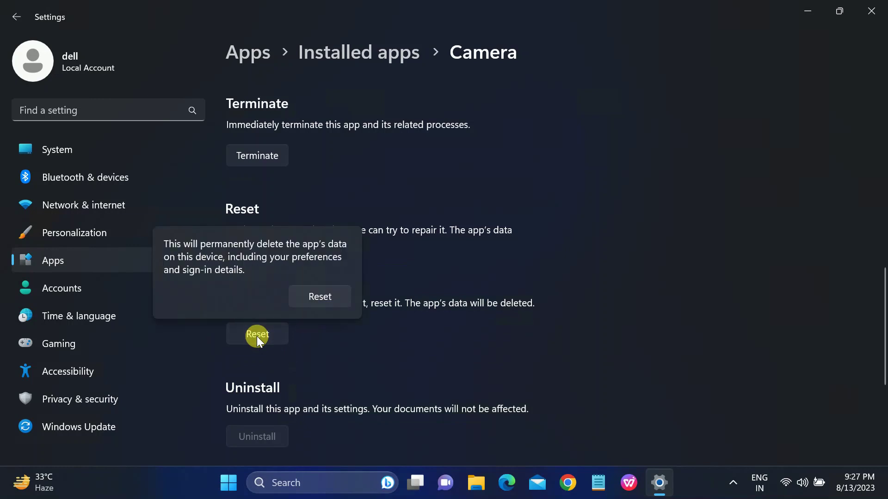
left_click(317, 298)
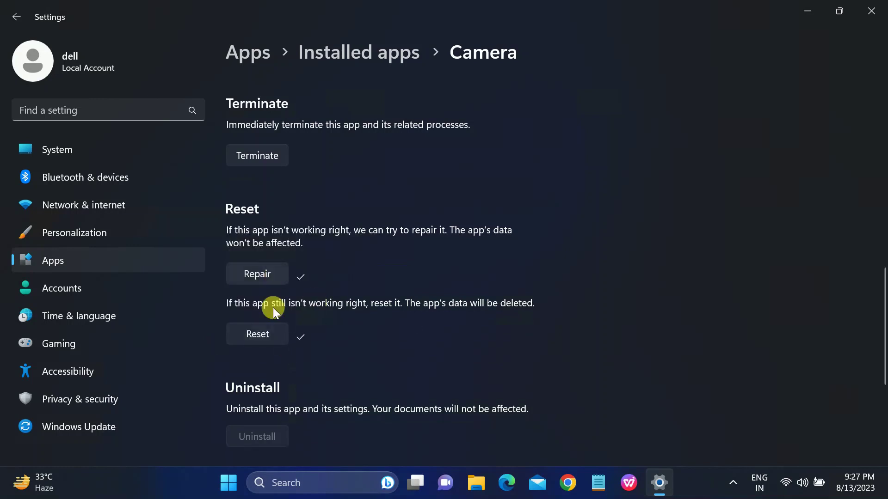
left_click(866, 22)
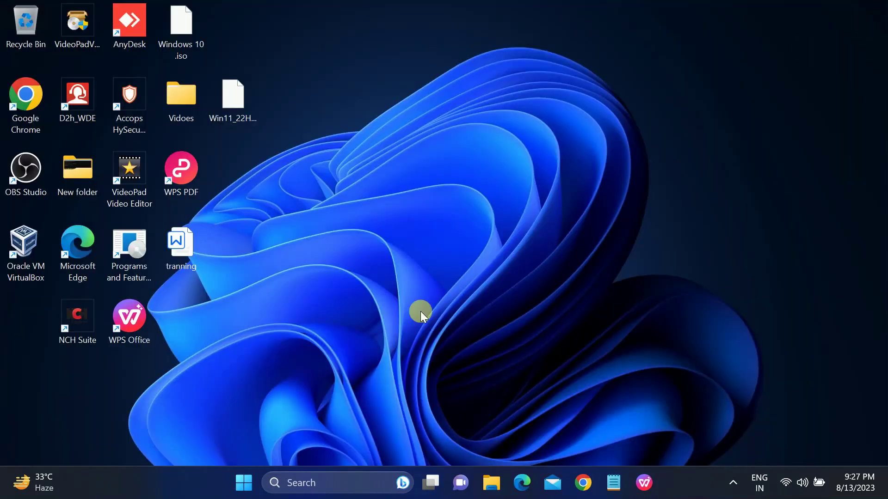
Launch the Camera app again to test it after the repair and reset, and close it.
left_click(298, 483)
type("camera")
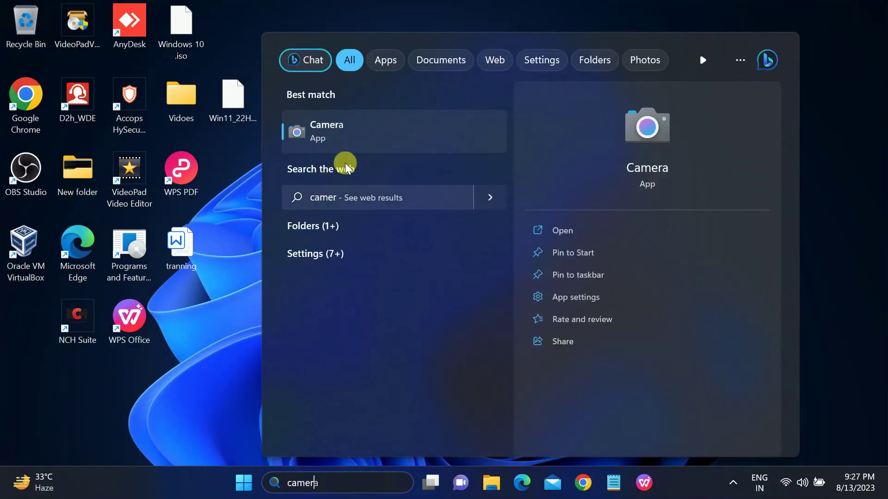
left_click(354, 130)
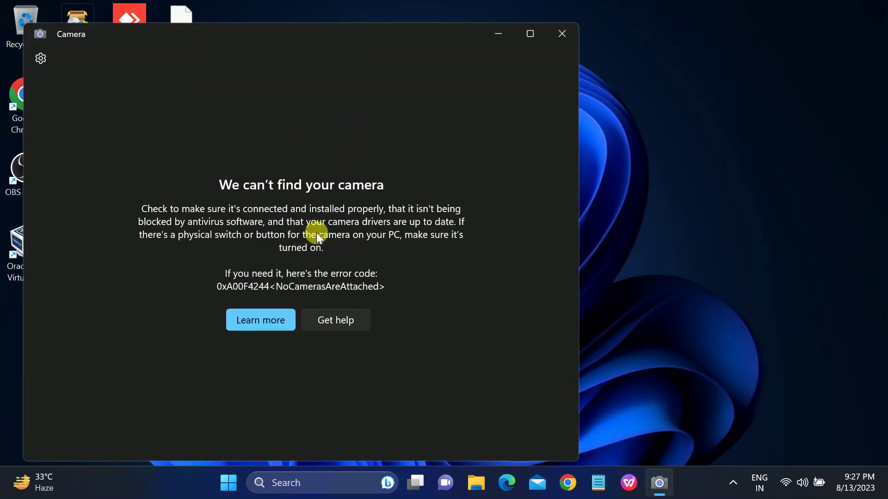
left_click(559, 41)
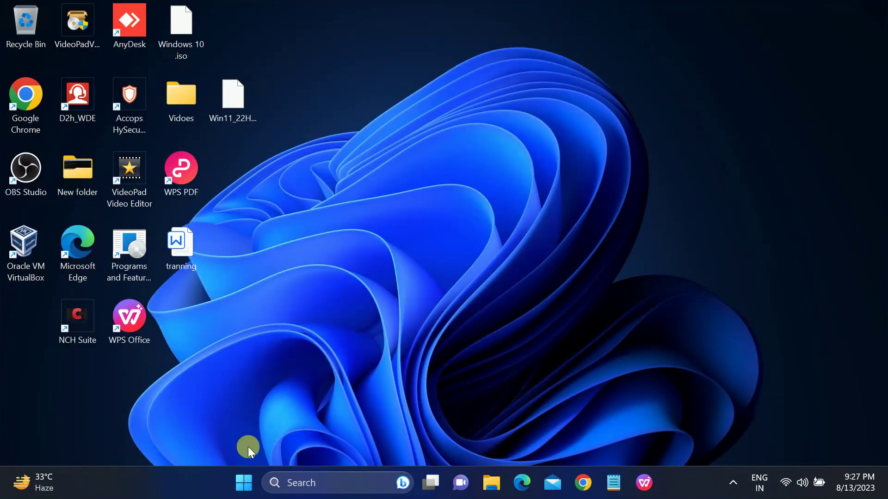
Search Windows for "troub" and open the Troubleshoot settings.
left_click(306, 483)
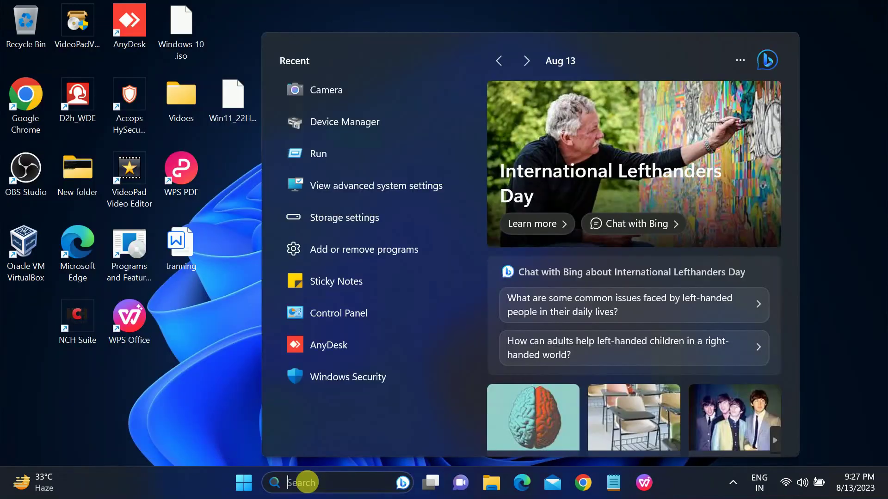
type("trou")
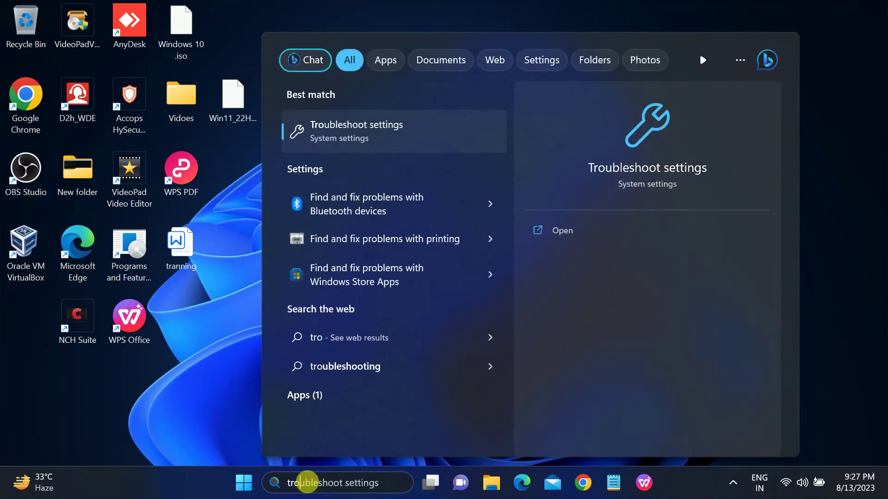
type("b")
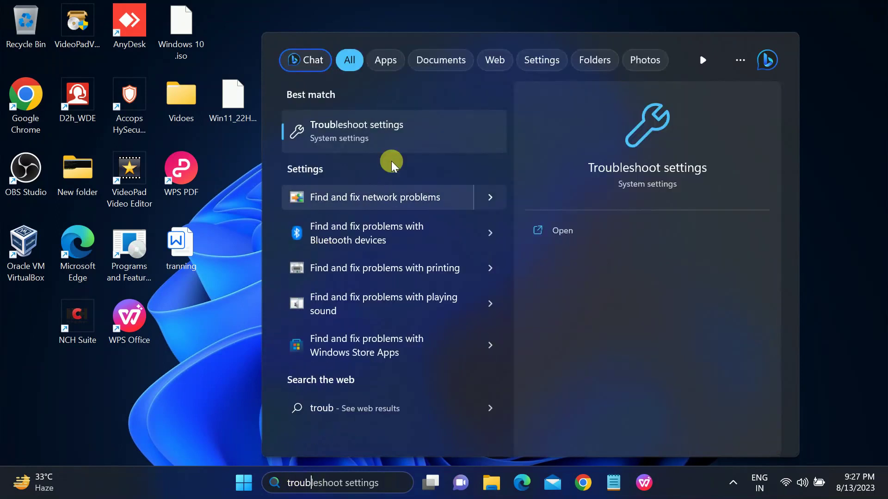
left_click(380, 134)
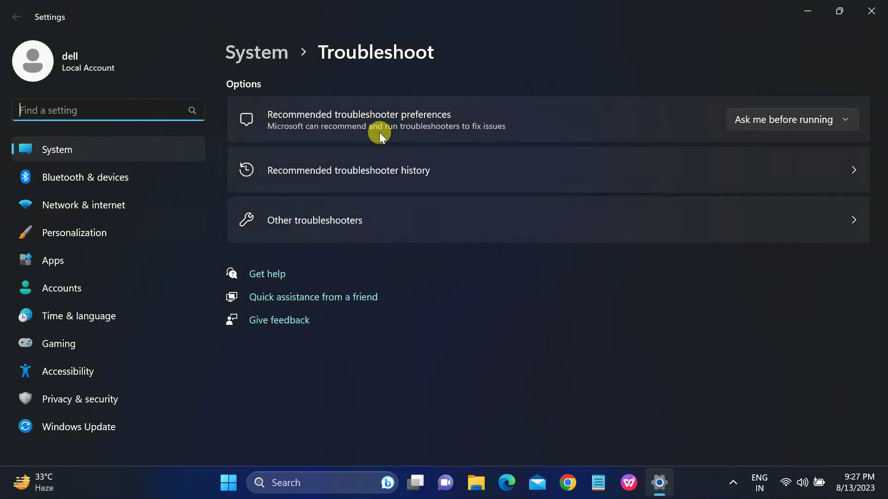
Open the list of other troubleshooters and run the Camera troubleshooter.
left_click(317, 221)
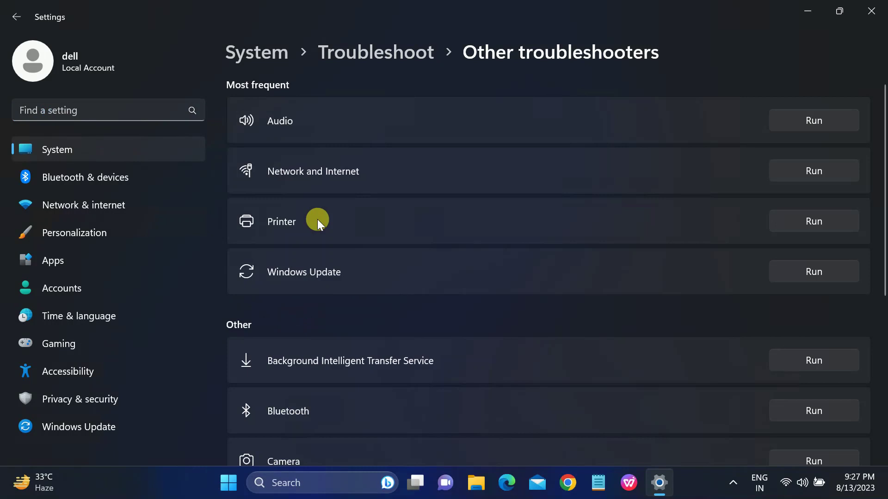
scroll(318, 221, "down", 3)
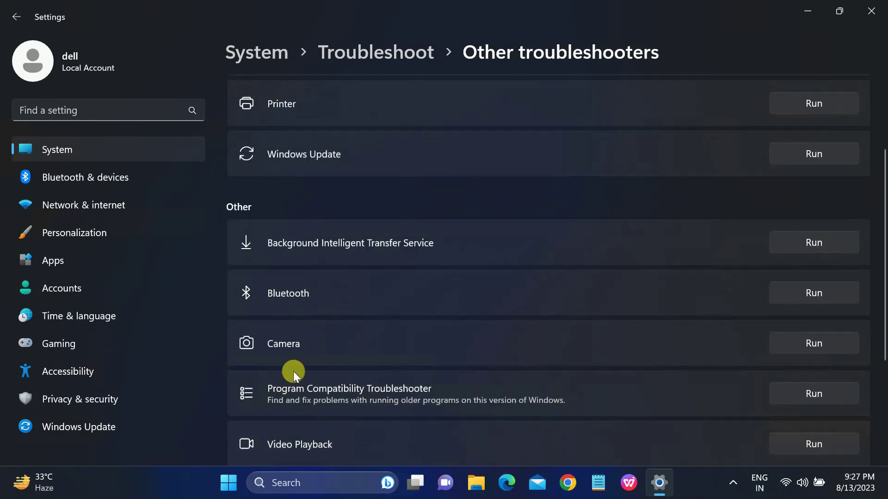
left_click(809, 350)
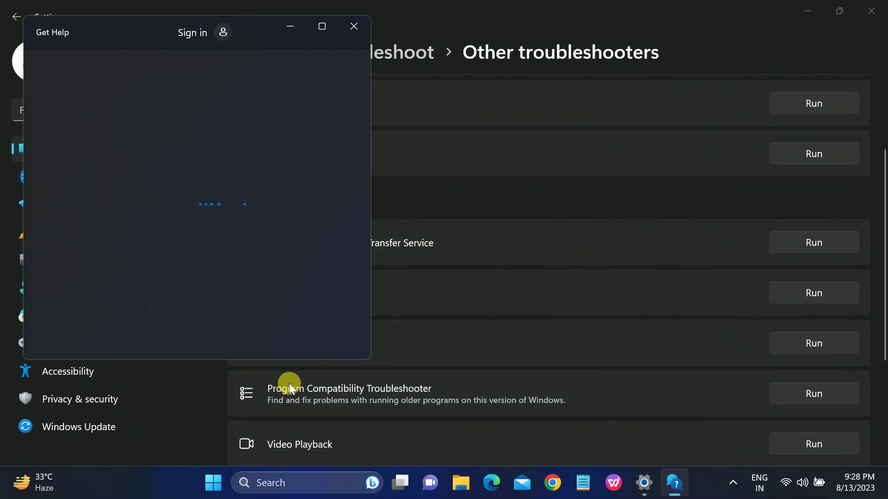
Consent to the automated camera diagnostics in Get Help, let them run, and close Get Help and Settings.
scroll(174, 272, "down", 2)
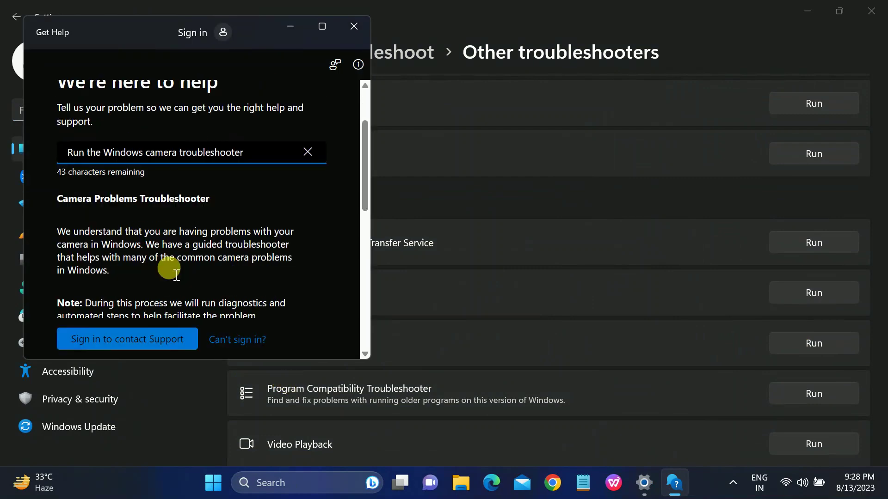
scroll(171, 259, "down", 5)
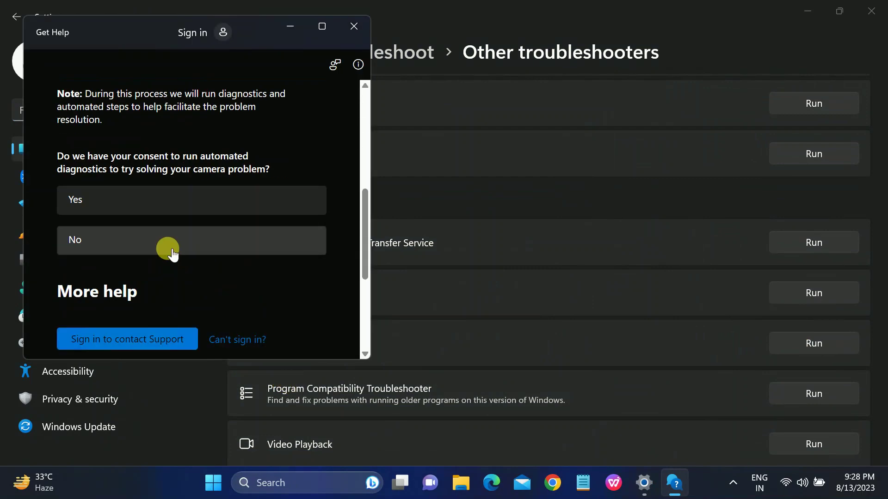
left_click(108, 204)
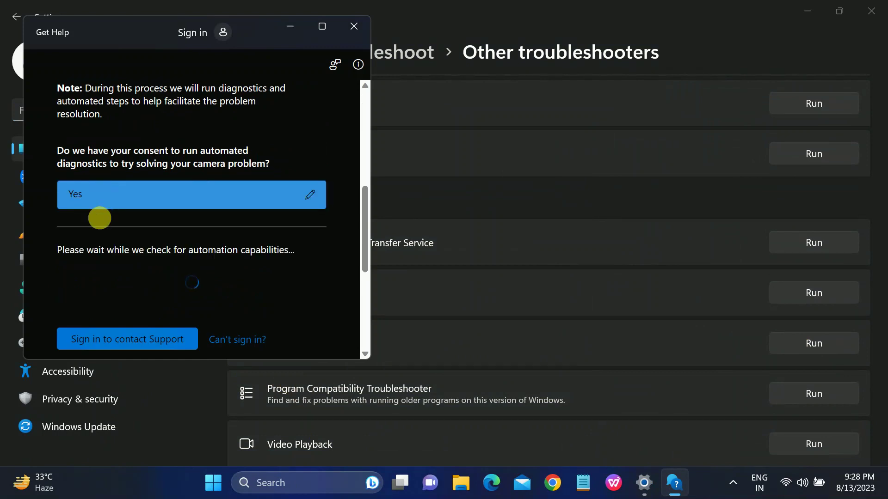
scroll(102, 237, "down", 1)
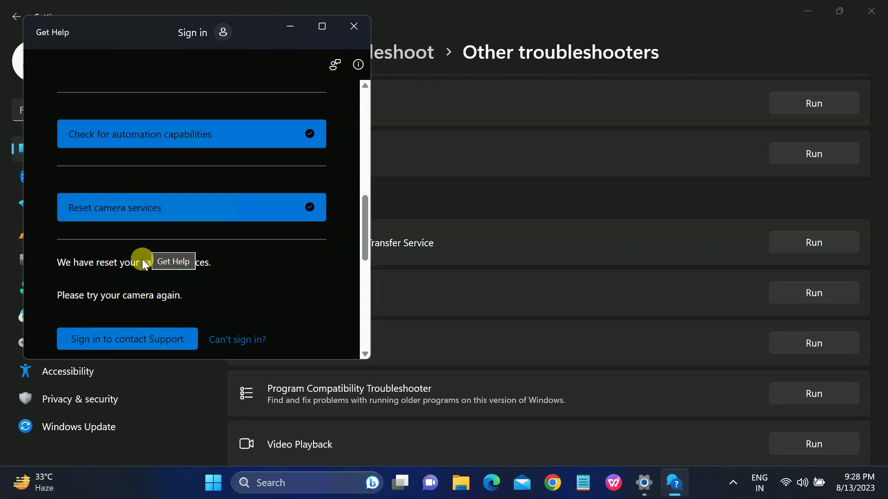
left_click(354, 26)
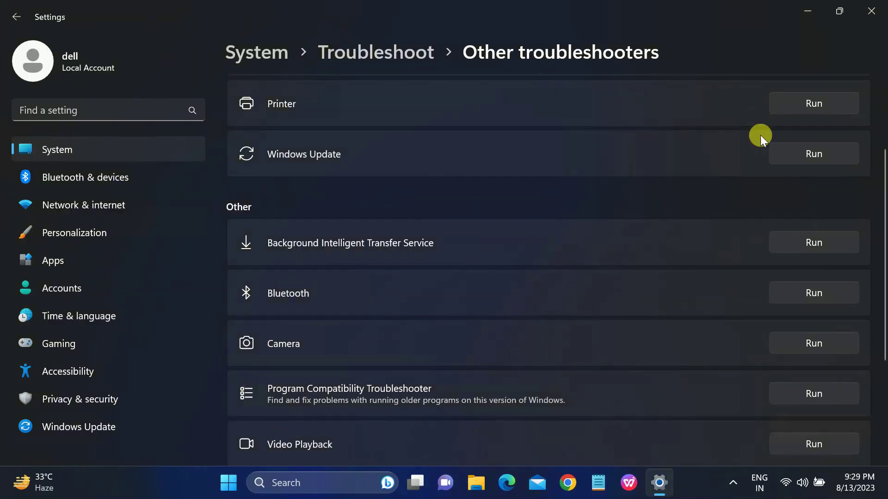
left_click(871, 10)
Search Windows for "ce" and launch the Camera app to test it after the troubleshooter.
left_click(314, 480)
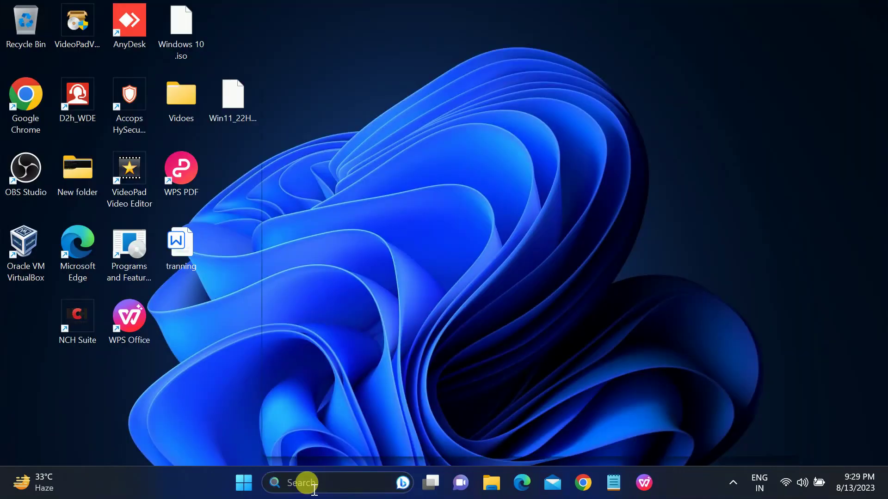
type("c")
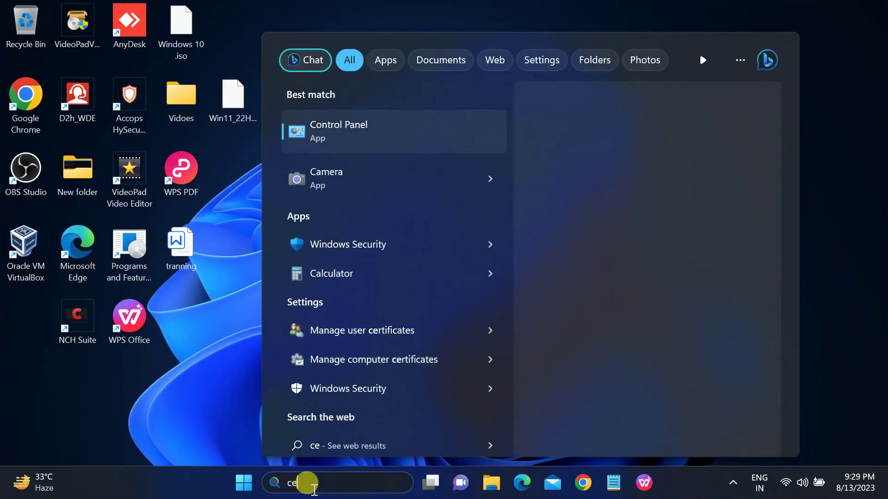
type("e")
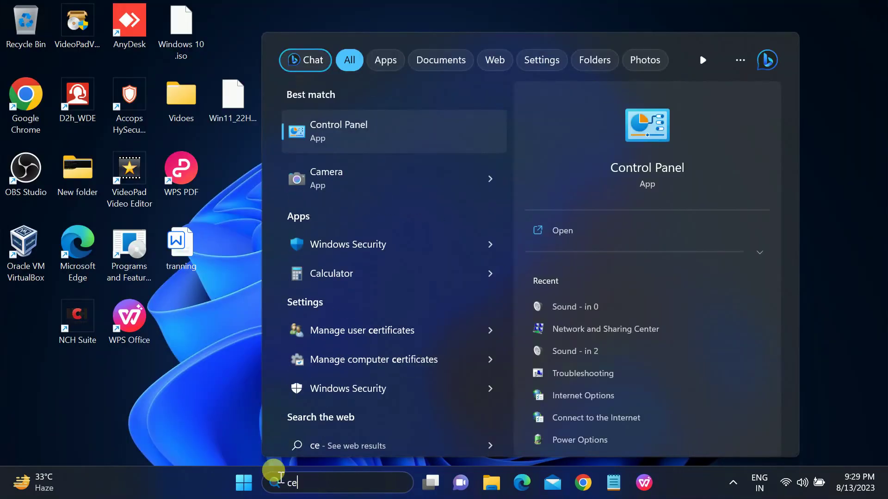
left_click(369, 187)
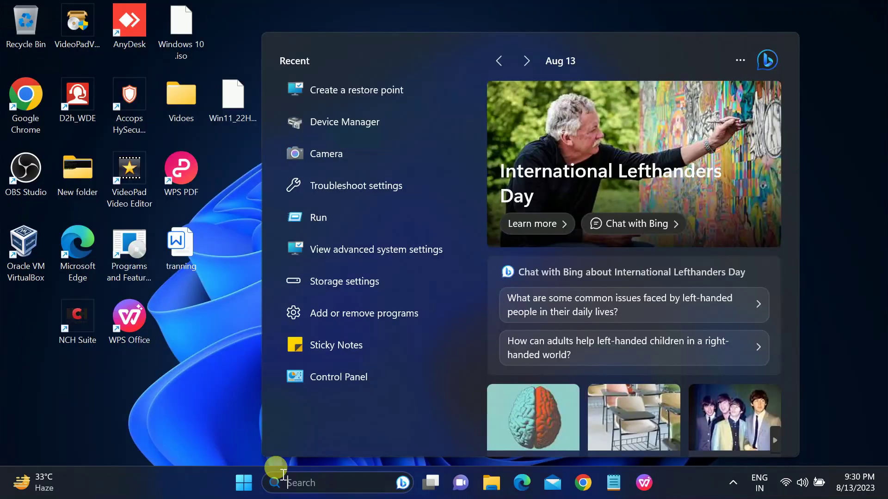
Search Windows for "devi", open Device Manager, and move its window nearer the middle of the desktop.
type("devi")
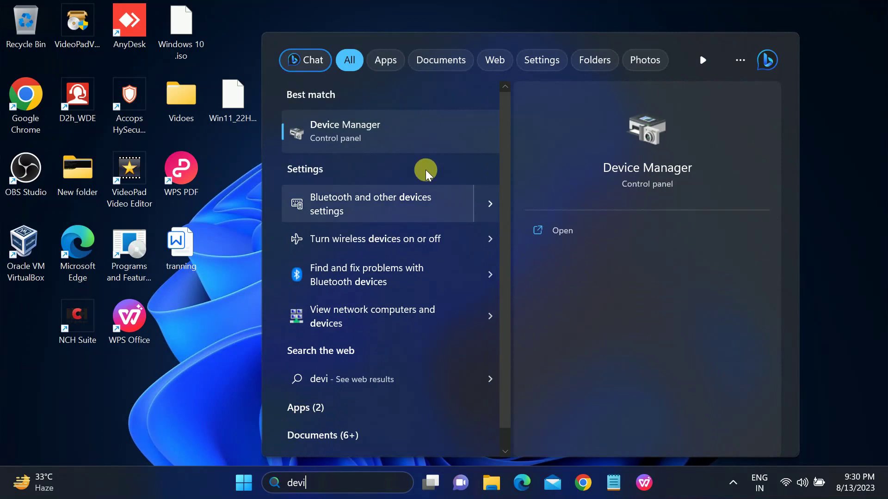
left_click(383, 136)
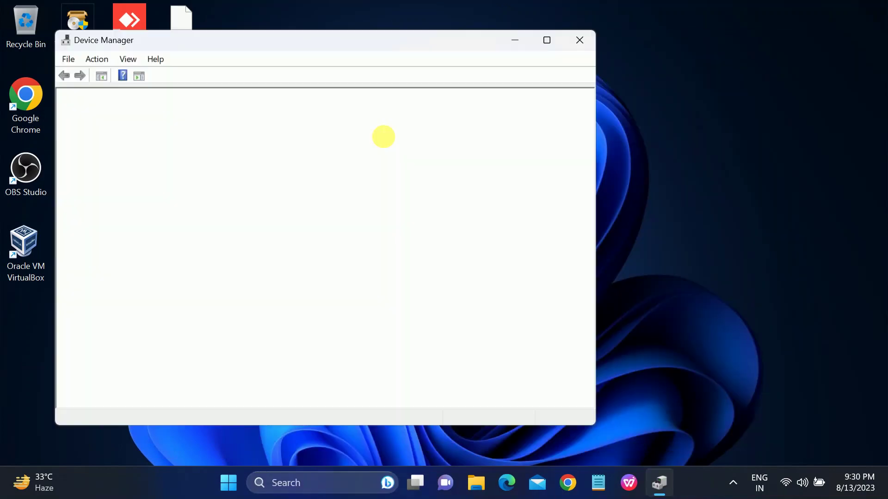
left_click_drag(263, 50, 373, 69)
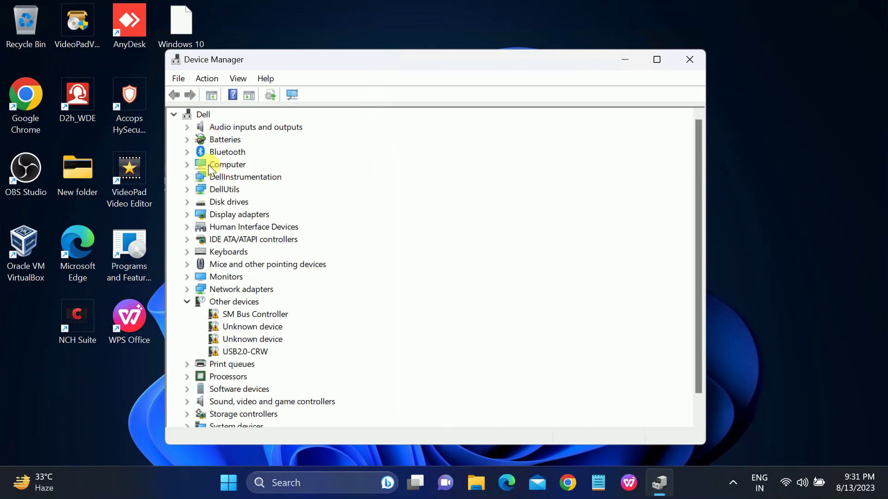
Show hidden devices in Device Manager and scan the Dell computer for hardware changes.
left_click(239, 79)
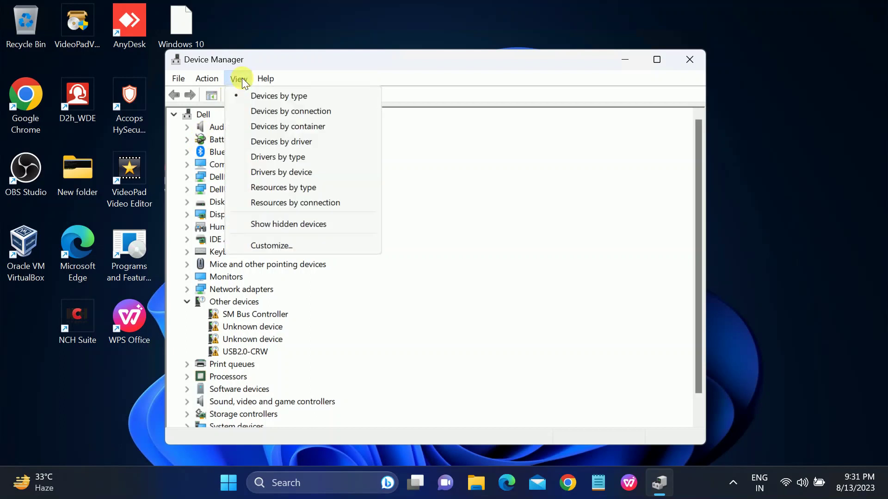
left_click(282, 223)
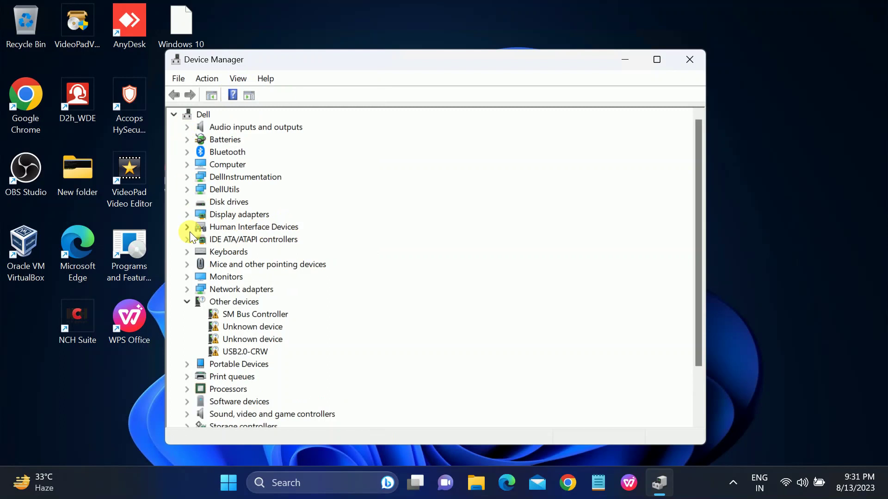
left_click(201, 116)
left_click(206, 78)
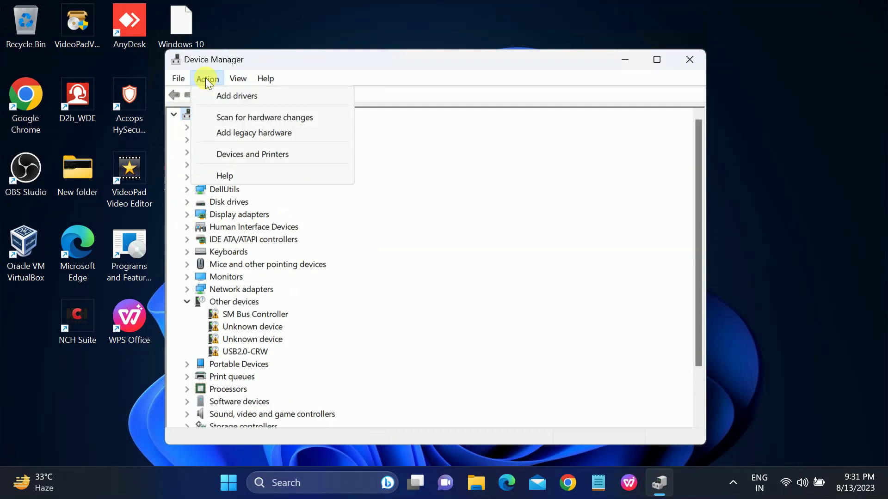
left_click(259, 121)
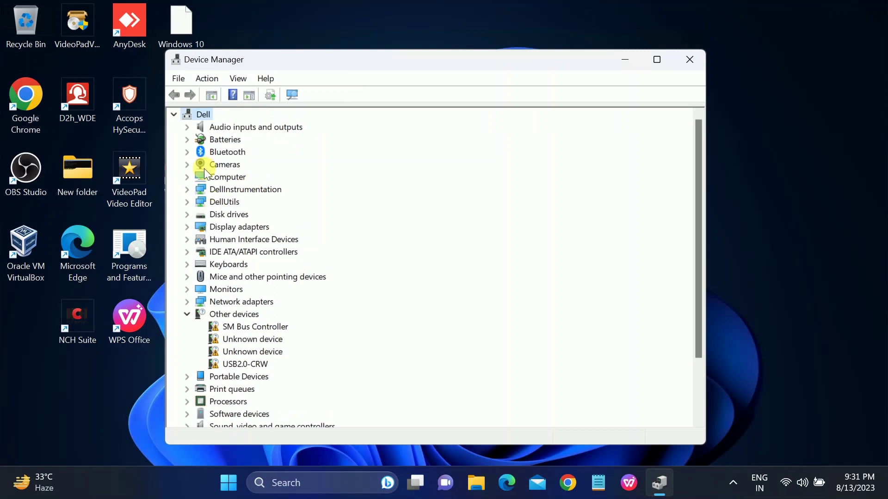
Expand Cameras, run an automatic driver search for the Integrated Webcam, and close the update wizard.
left_click(187, 165)
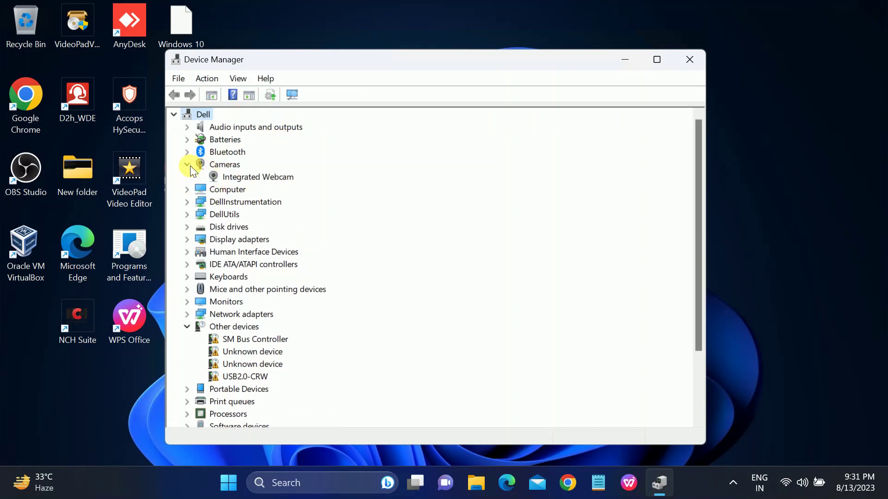
left_click(235, 181)
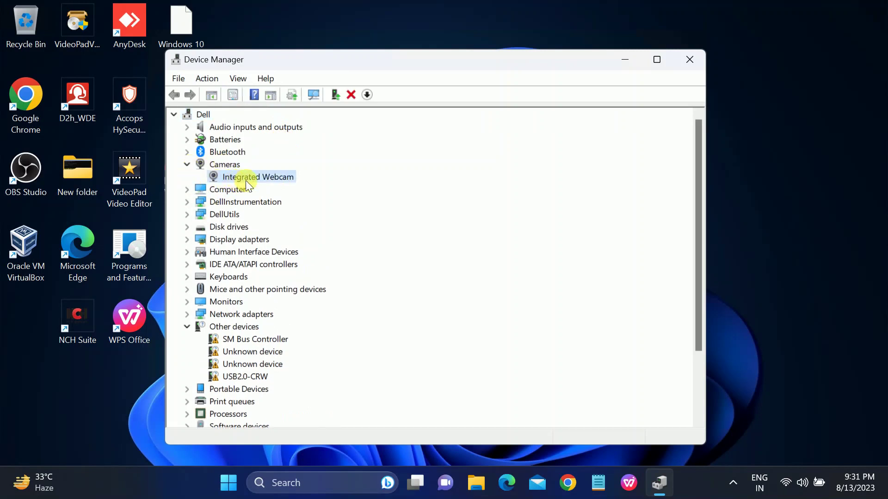
right_click(235, 178)
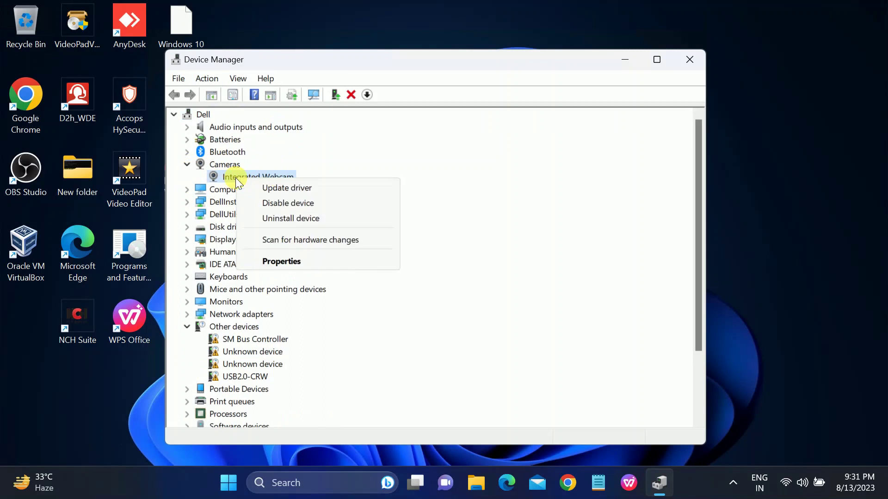
left_click(273, 186)
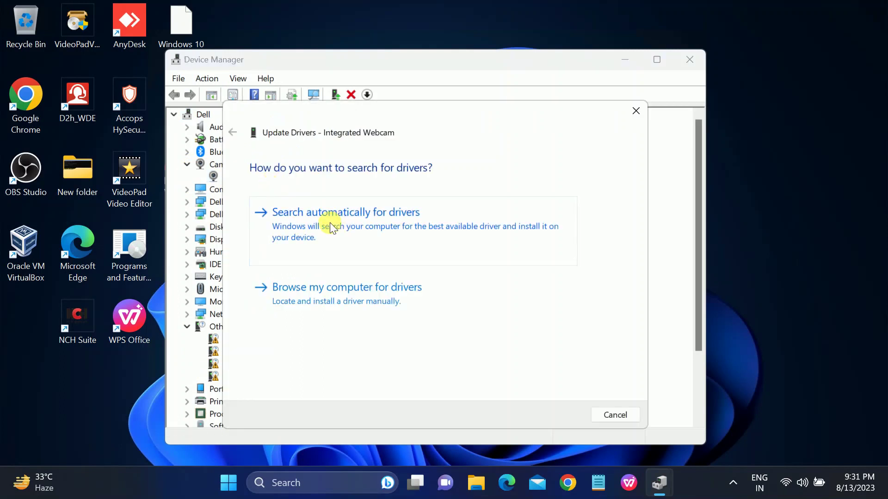
left_click(329, 223)
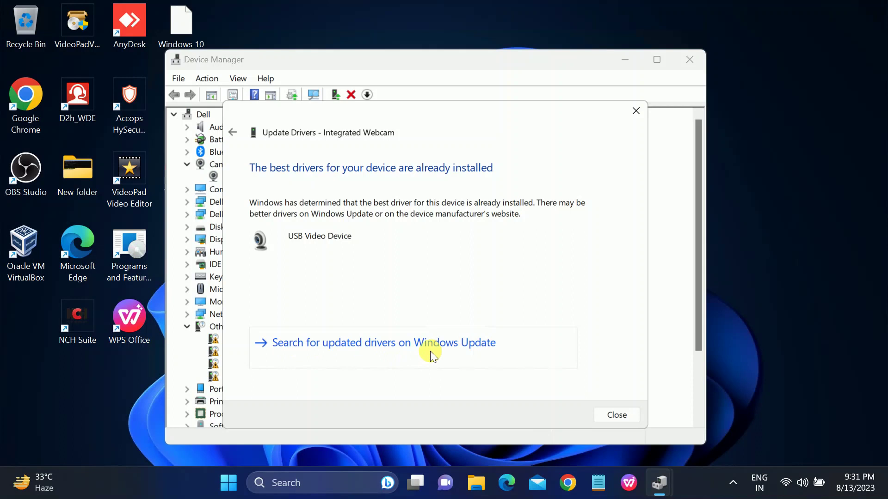
left_click(609, 416)
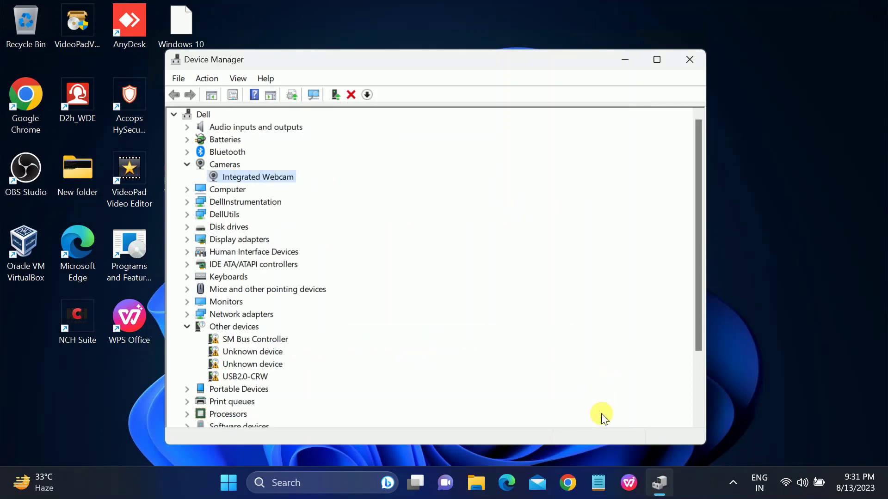
Examine the driver options in the Integrated Webcam's properties, including Roll Back Driver, and close Device Manager.
right_click(251, 176)
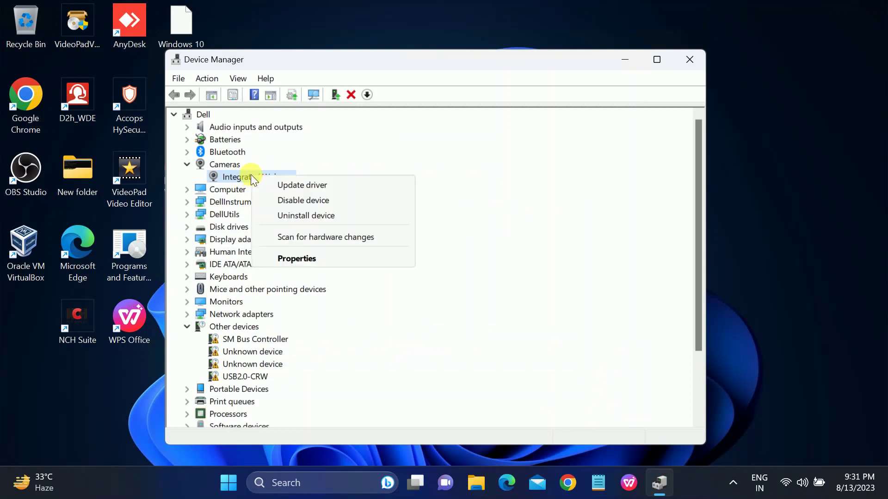
left_click(281, 255)
left_click(351, 124)
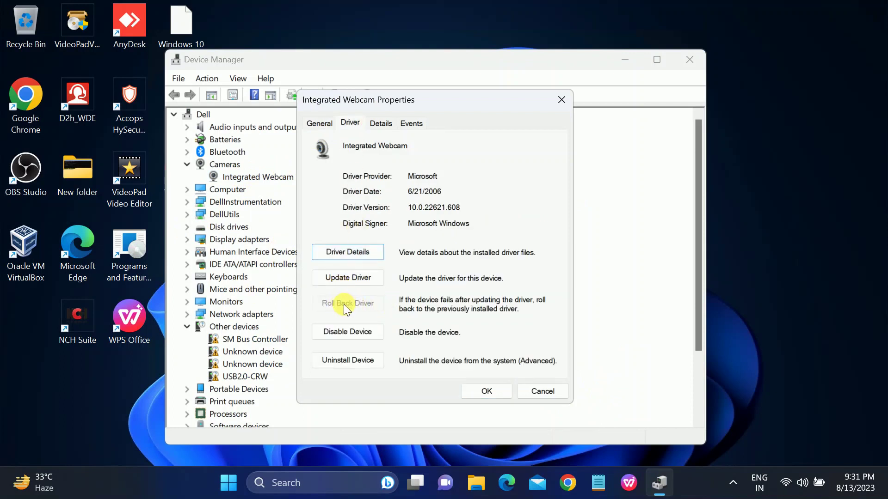
left_click(487, 391)
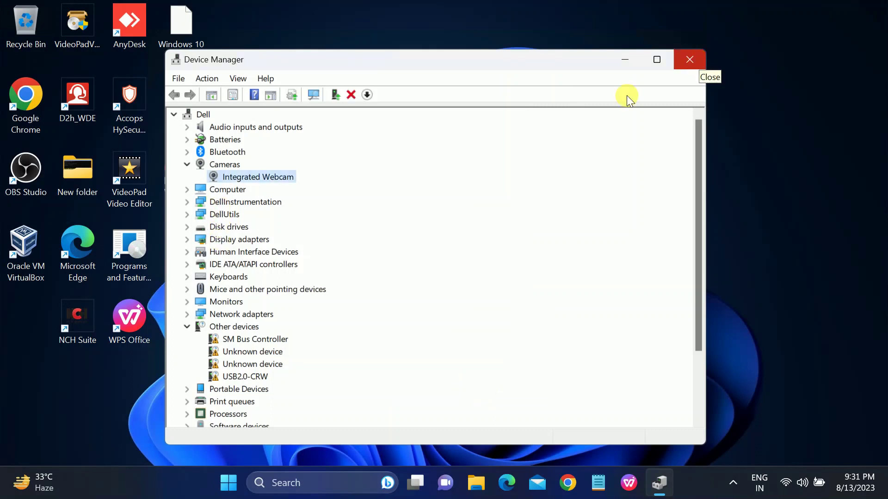
left_click(679, 66)
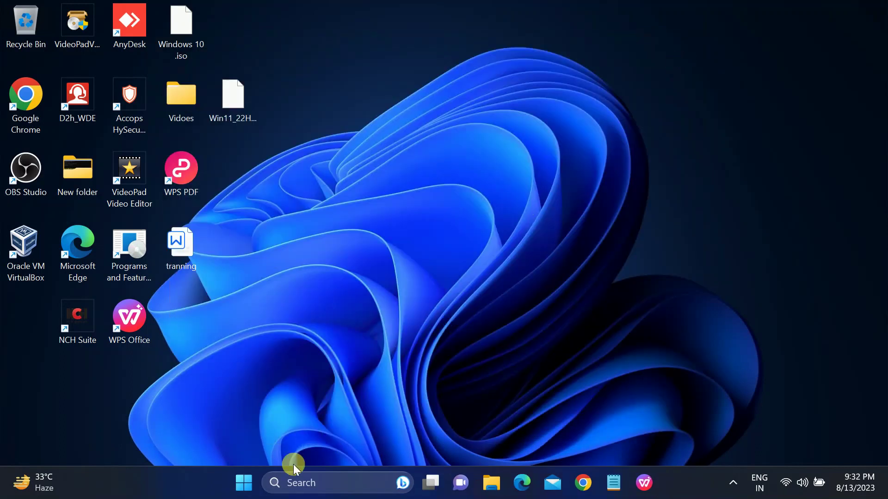
Open Settings from the Start menu, view the Windows Update page and its update check option, and close Settings.
left_click(242, 485)
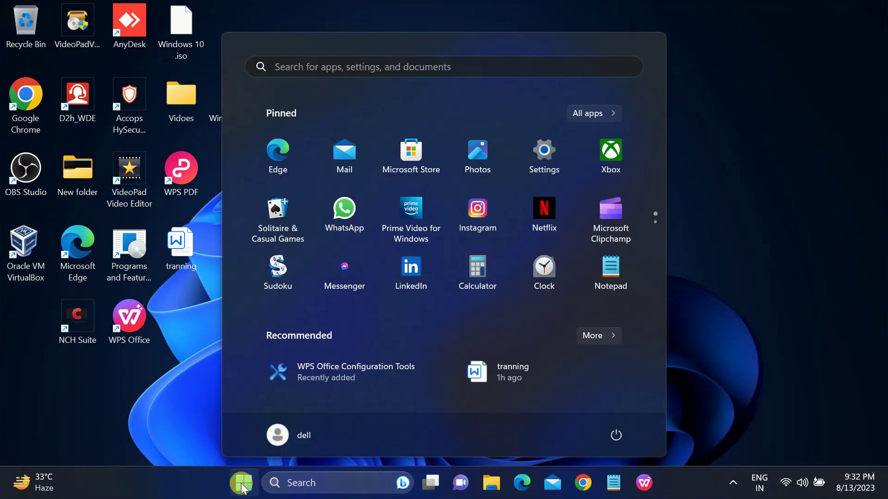
left_click(549, 162)
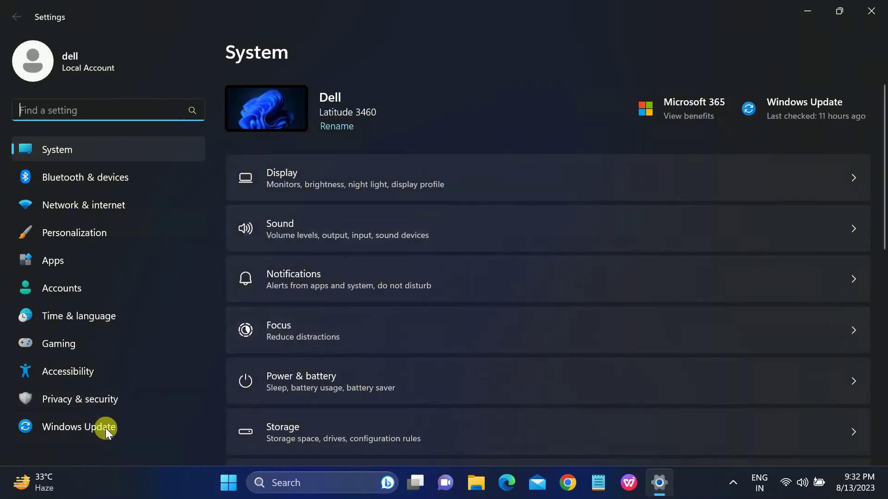
left_click(95, 434)
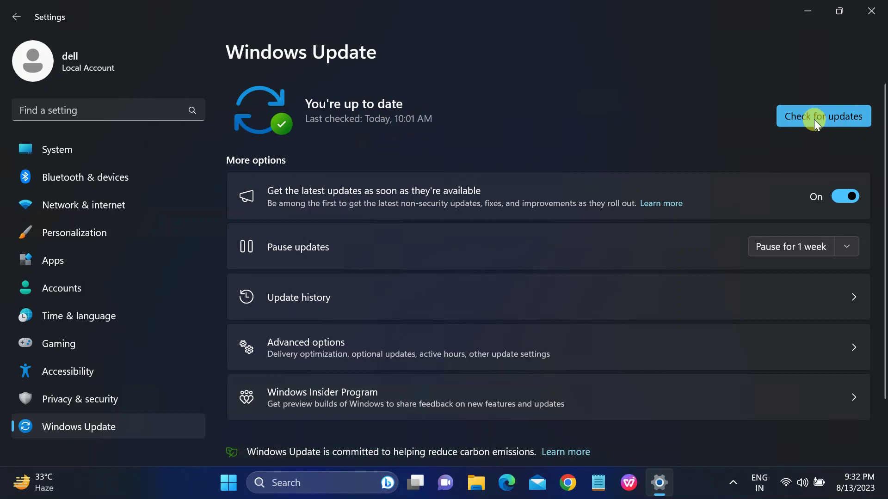
left_click(867, 11)
Open Device Manager, expand Cameras, and disable the Integrated Webcam, confirming the warning.
left_click(310, 481)
type("devi")
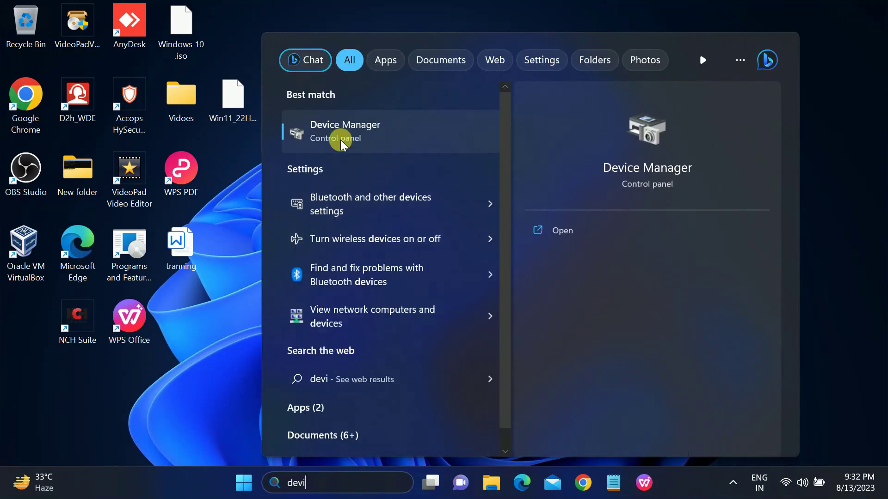
left_click(342, 141)
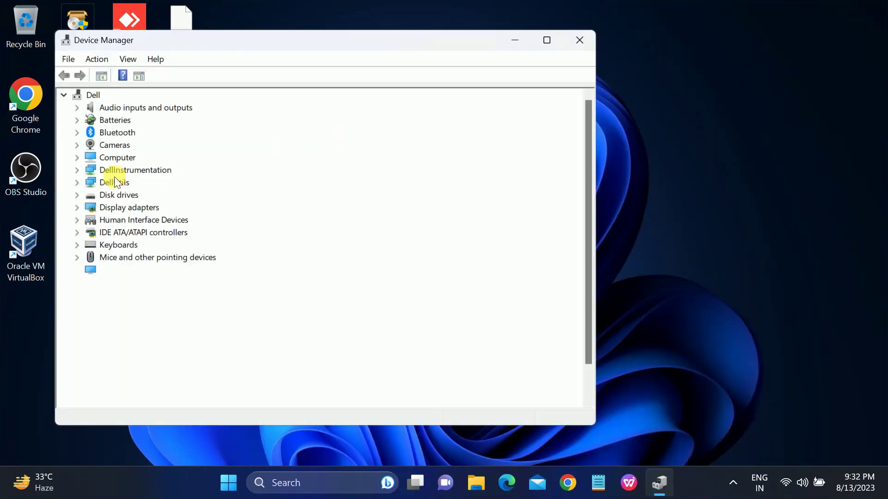
left_click(77, 146)
left_click(123, 158)
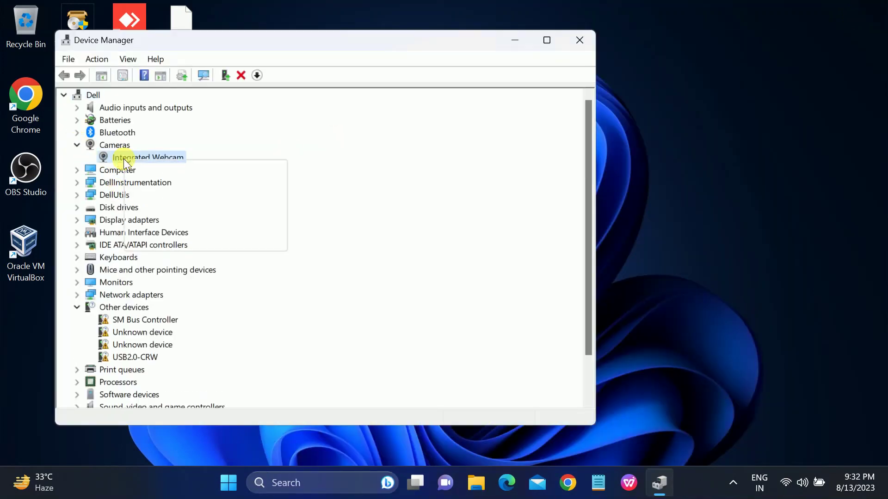
left_click(162, 185)
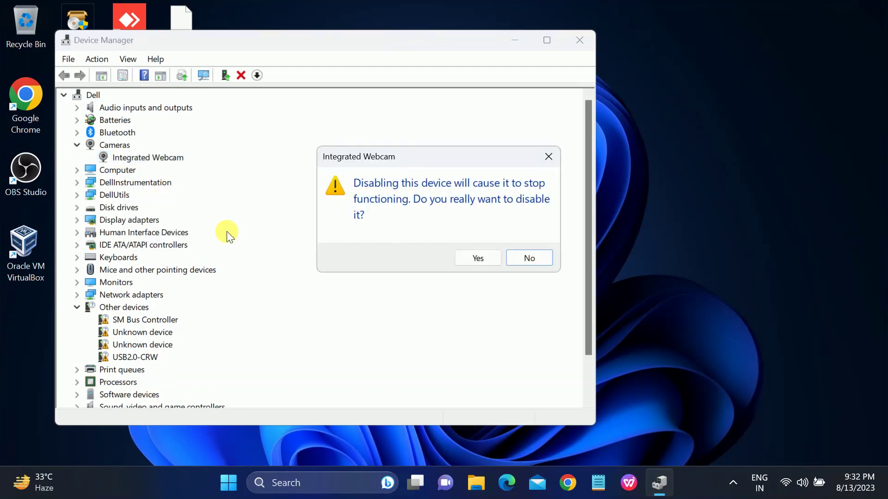
left_click(477, 258)
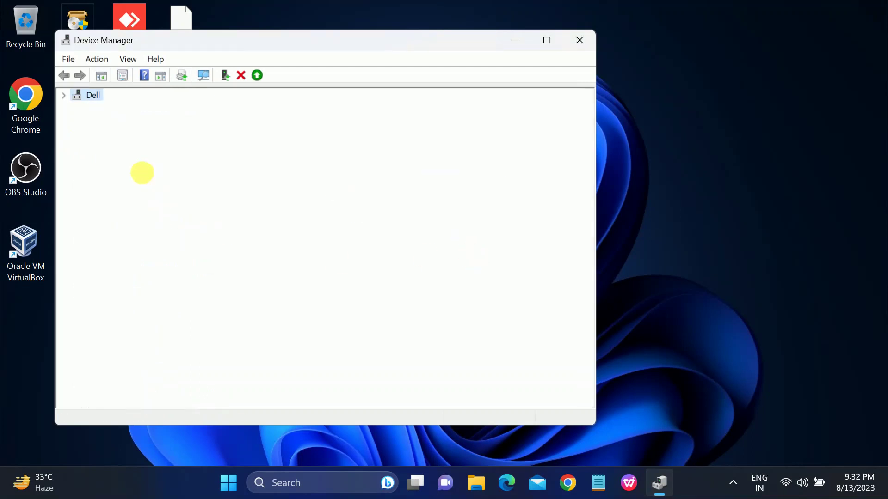
Enable the Integrated Webcam again and close Device Manager.
right_click(126, 157)
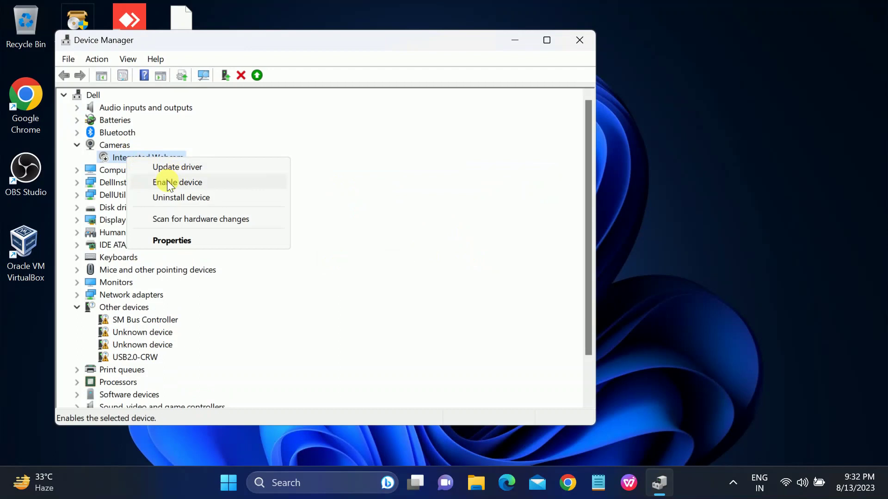
left_click(164, 182)
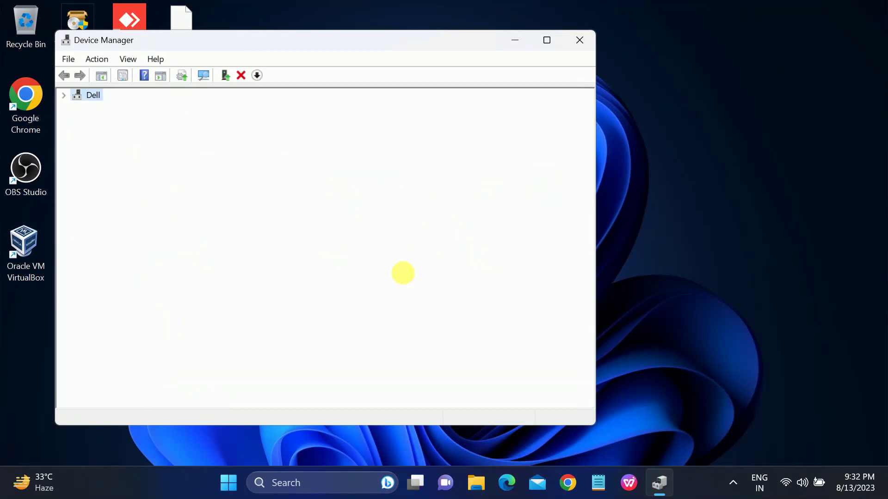
left_click(578, 40)
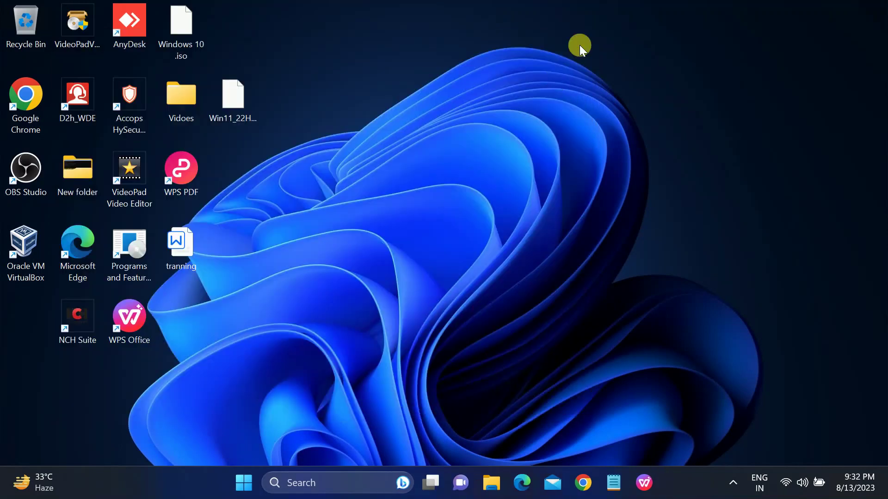
Open the Camera app to test the webcam image, and close the app.
left_click(330, 483)
type("camera")
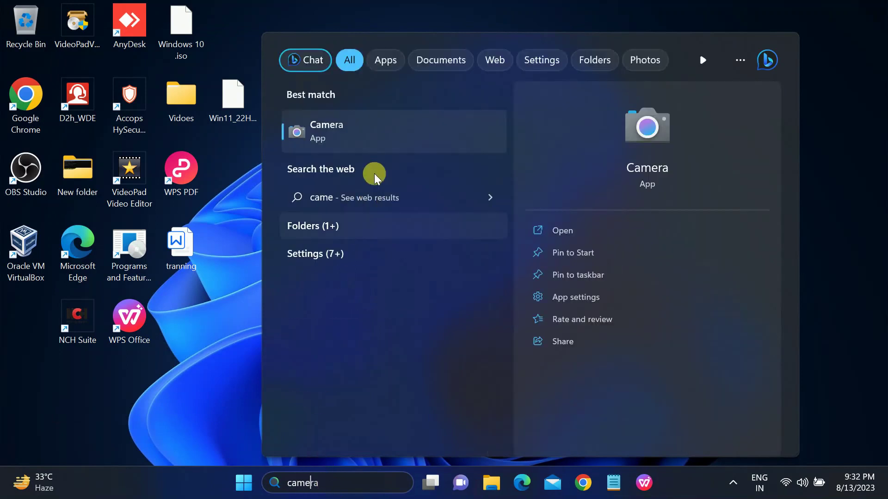
left_click(363, 134)
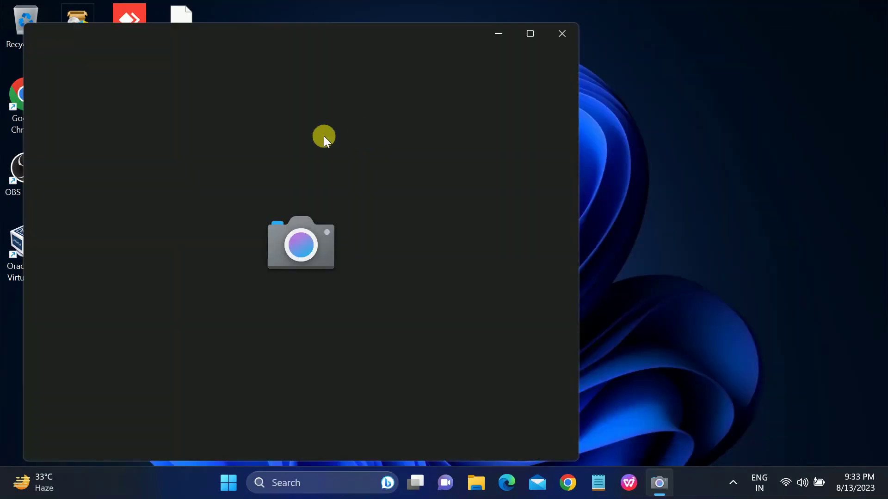
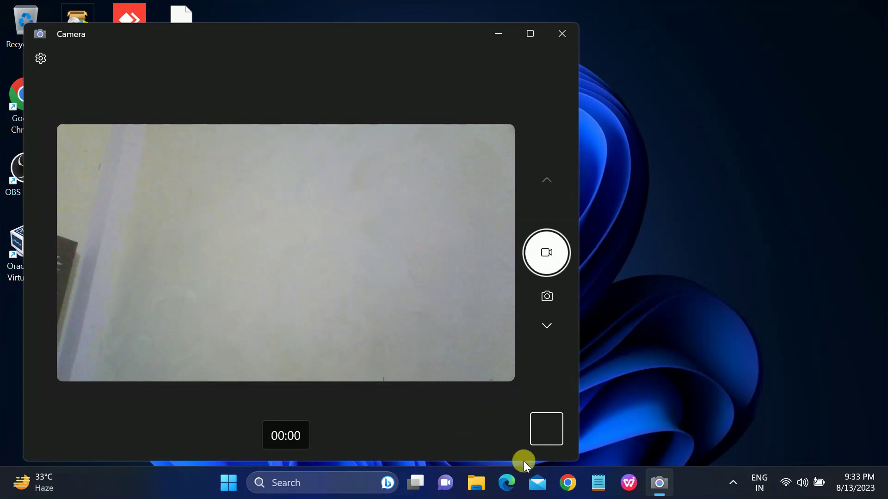
left_click(561, 38)
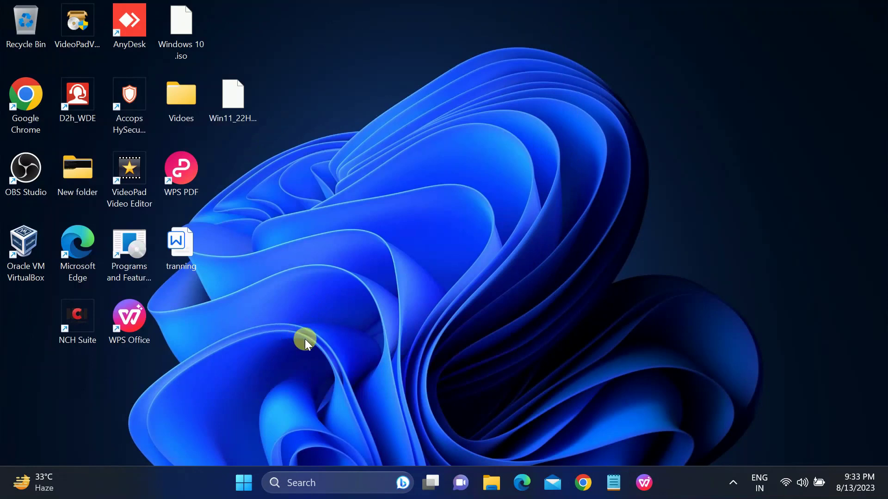
Switch to Google Chrome and search Google for "dell driver download".
left_click(583, 483)
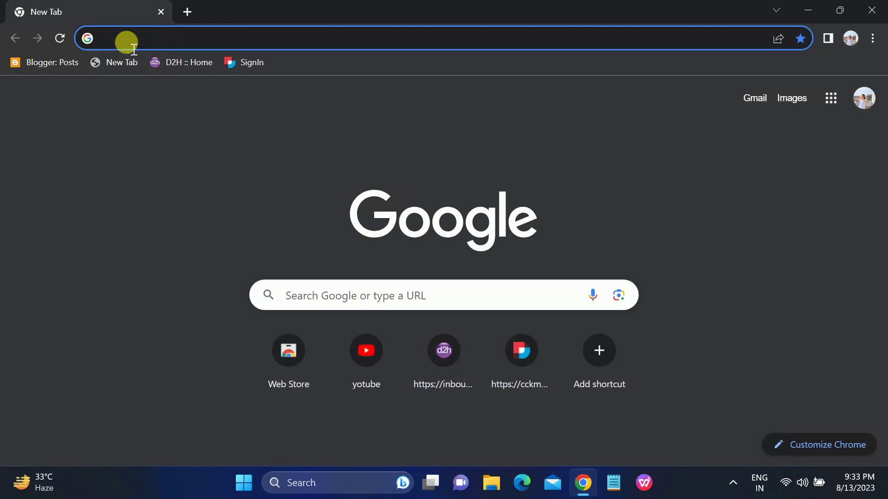
left_click(133, 48)
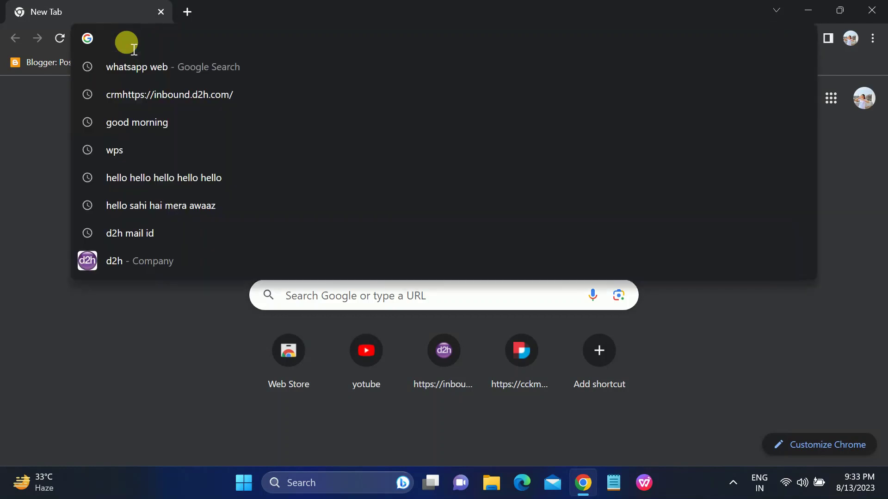
type("de")
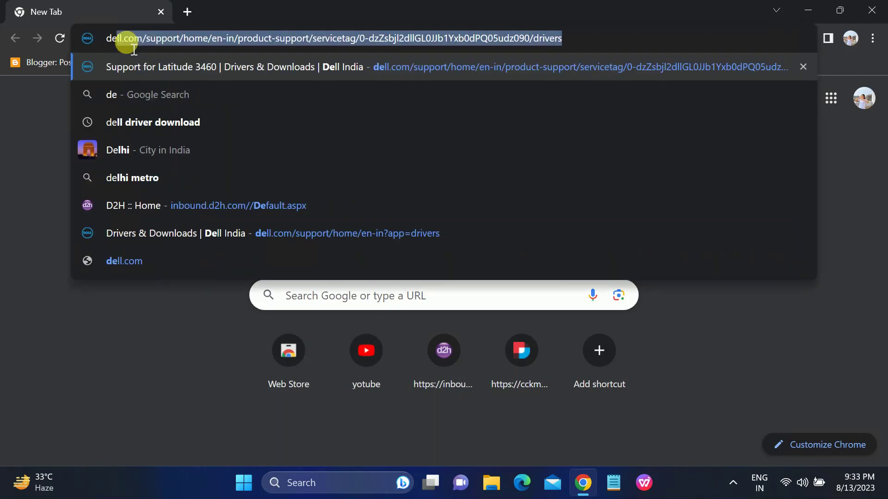
type("ll driver")
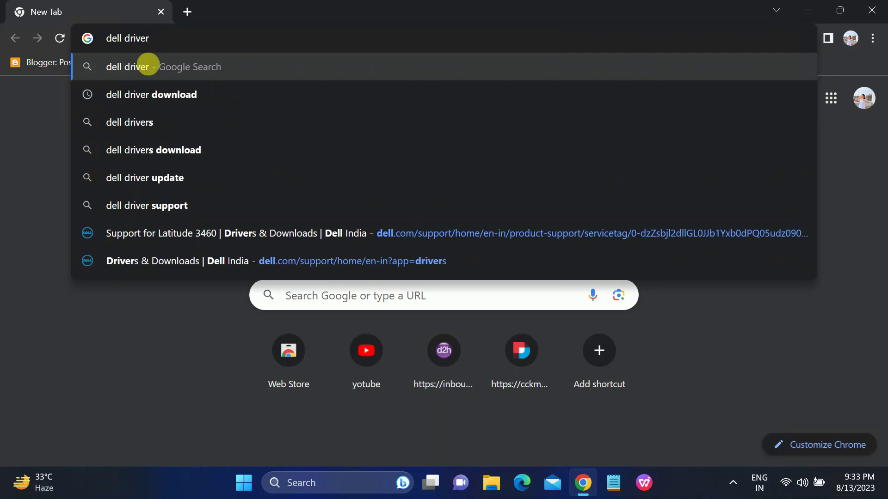
left_click(151, 95)
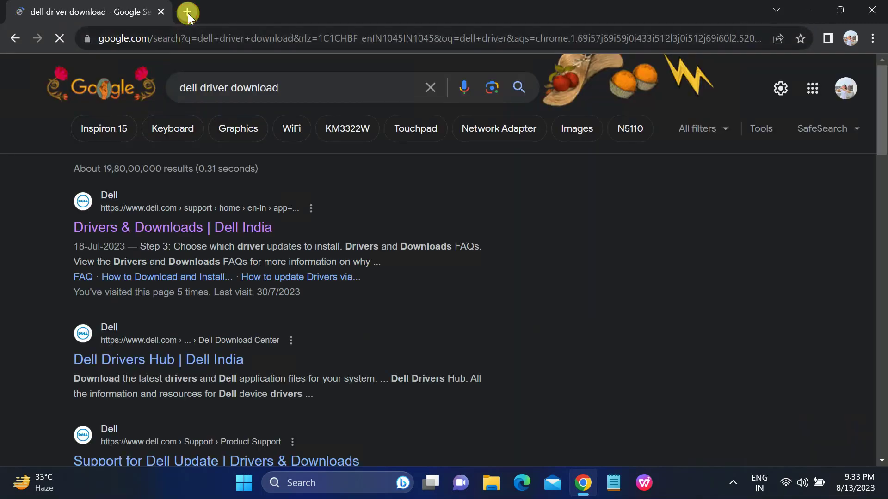
Search Google for "hp driver download" in a new browser tab.
left_click(188, 12)
left_click(144, 44)
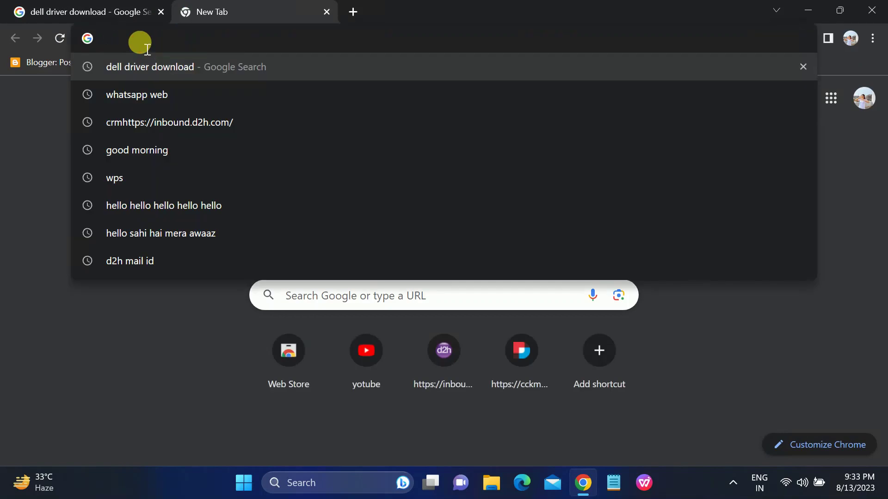
type("hp dt")
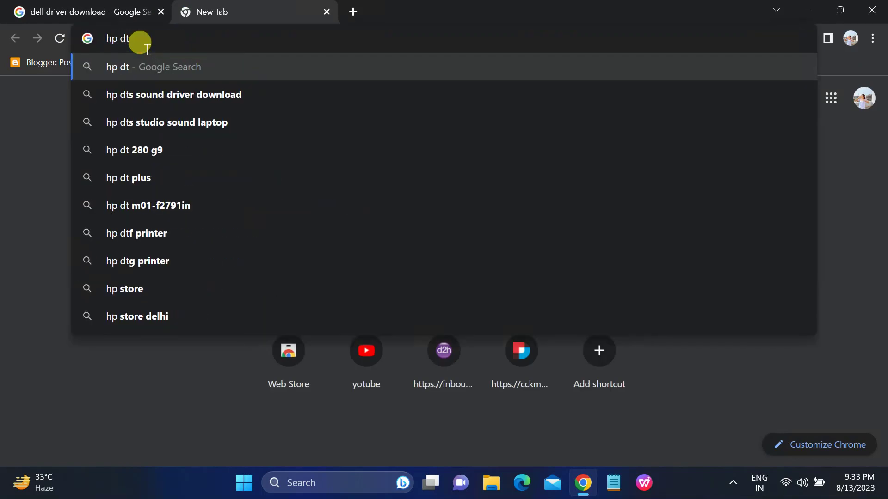
key("BackSpace")
type("river")
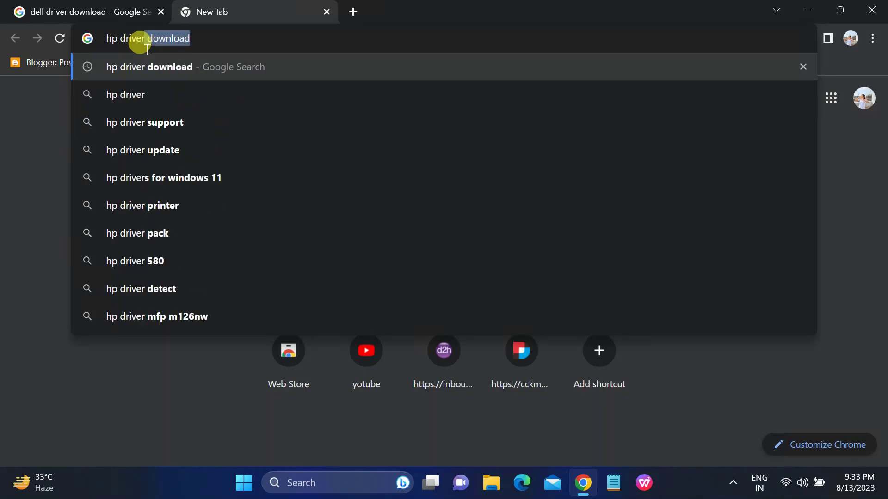
left_click(211, 46)
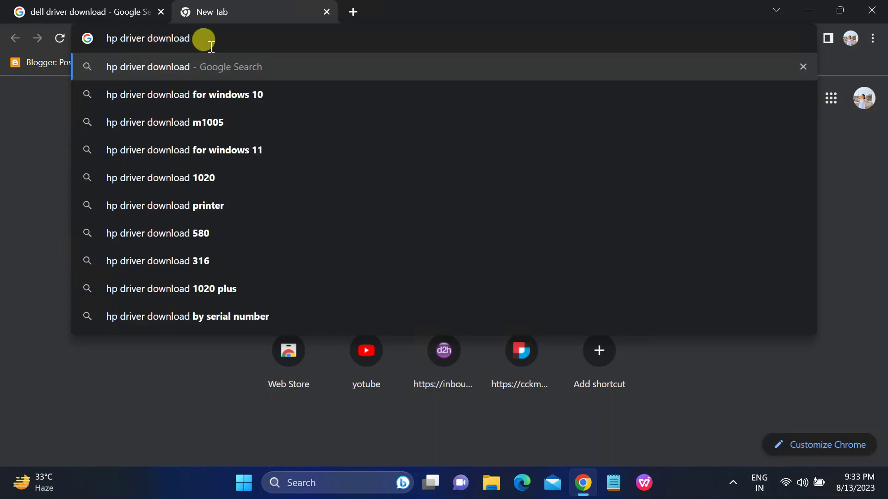
key("Return")
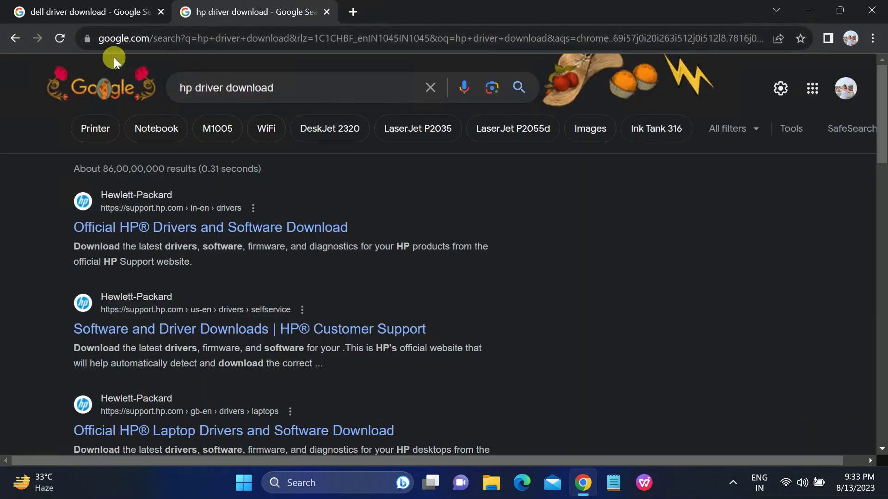
Return to the Dell search results and open Dell India's Drivers & Downloads page at the product identification form.
left_click(94, 12)
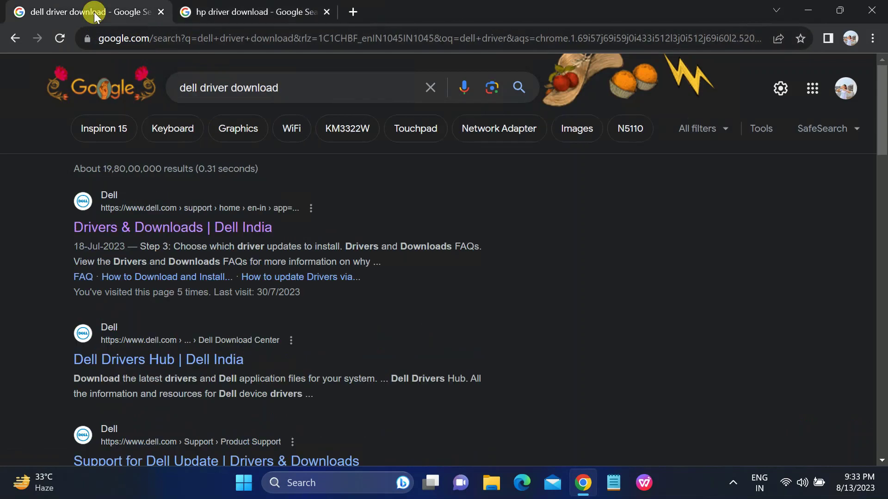
left_click(141, 228)
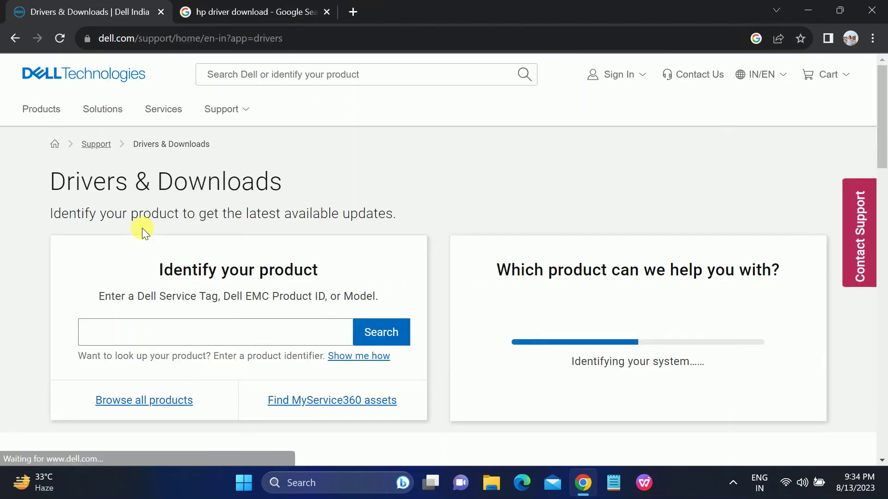
scroll(145, 233, "down", 1)
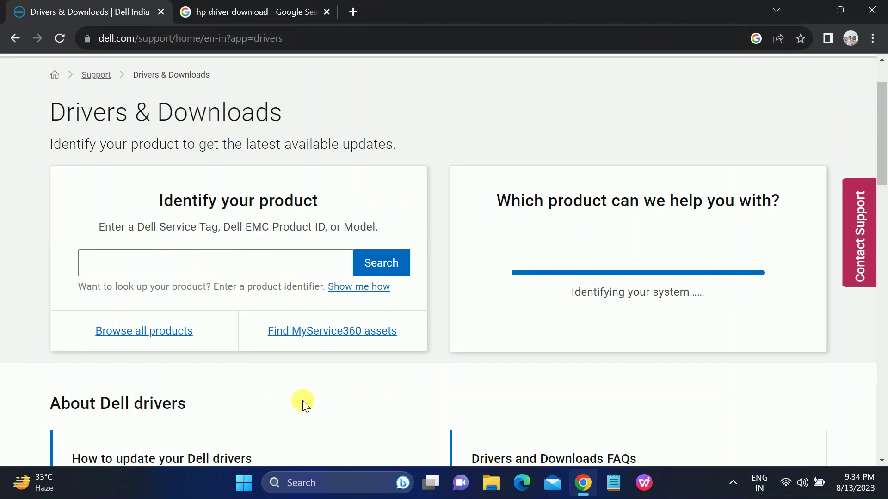
Open Command Prompt as administrator and run "wmic bios get serialnumber".
left_click(307, 484)
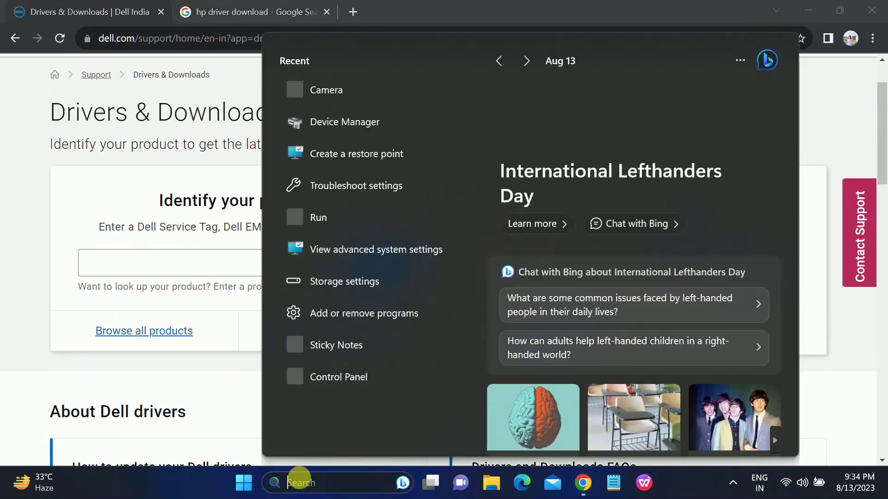
type("cmd")
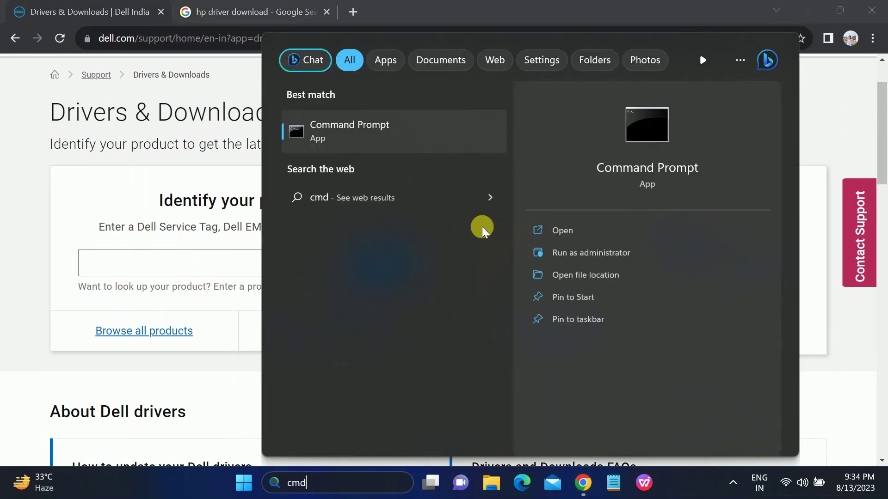
left_click(581, 253)
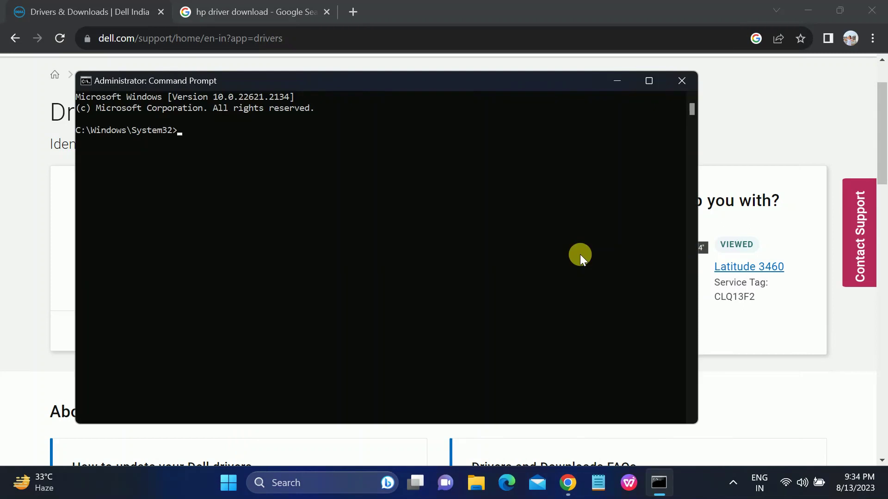
left_click_drag(473, 88, 508, 175)
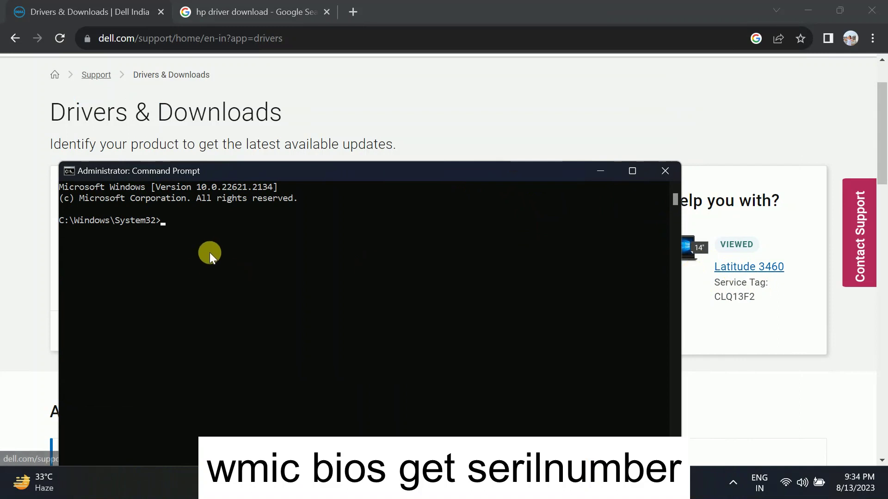
type("wmic ")
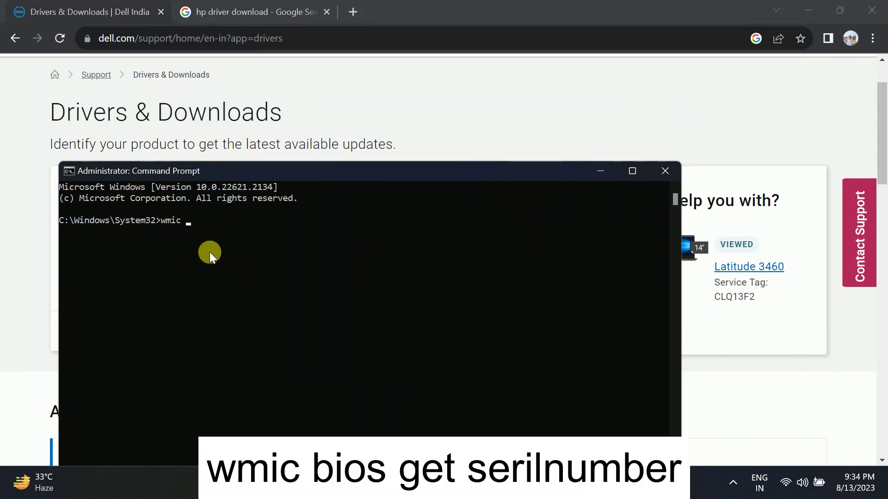
type("bios get serialnumber")
key("Return")
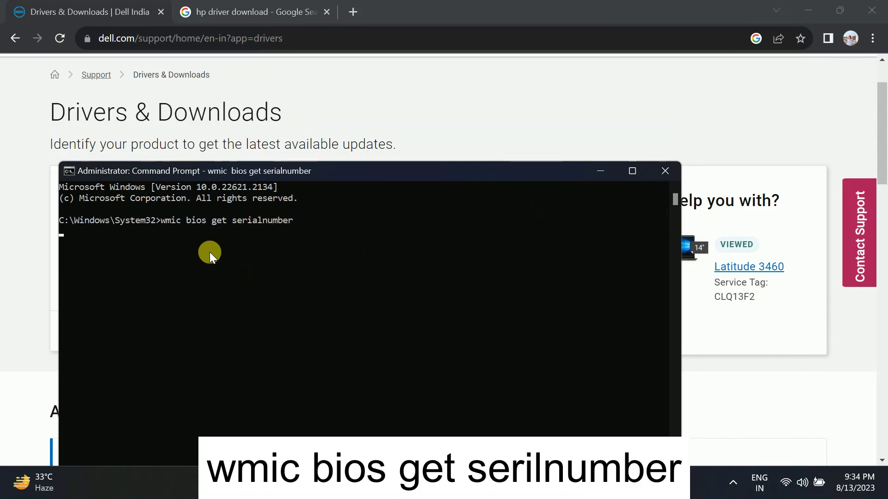
Copy the serial number from Command Prompt, minimize it, and search for that service tag in Dell's Identify your product form.
left_click_drag(93, 244, 37, 242)
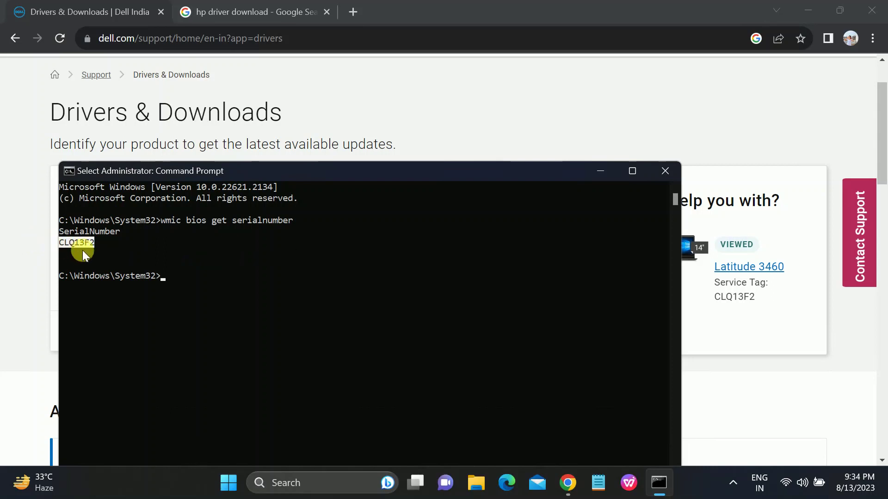
key("ctrl+c")
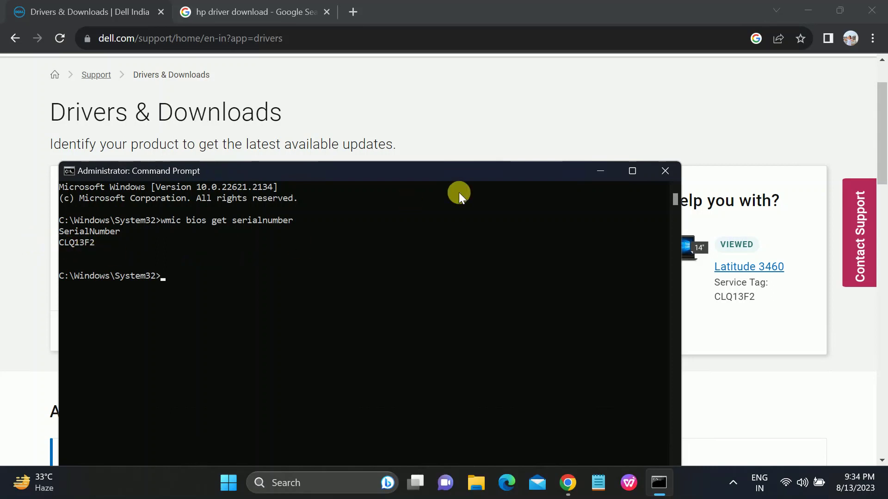
left_click(594, 172)
left_click(221, 266)
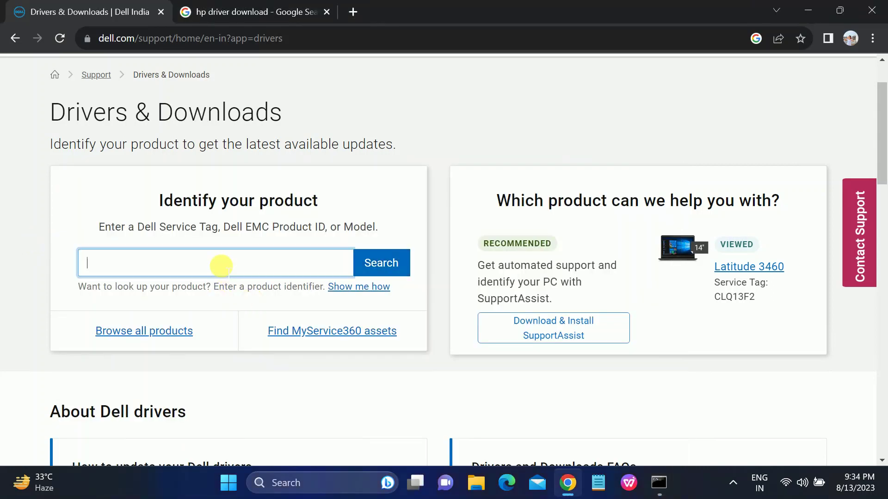
key("ctrl+v")
left_click(394, 267)
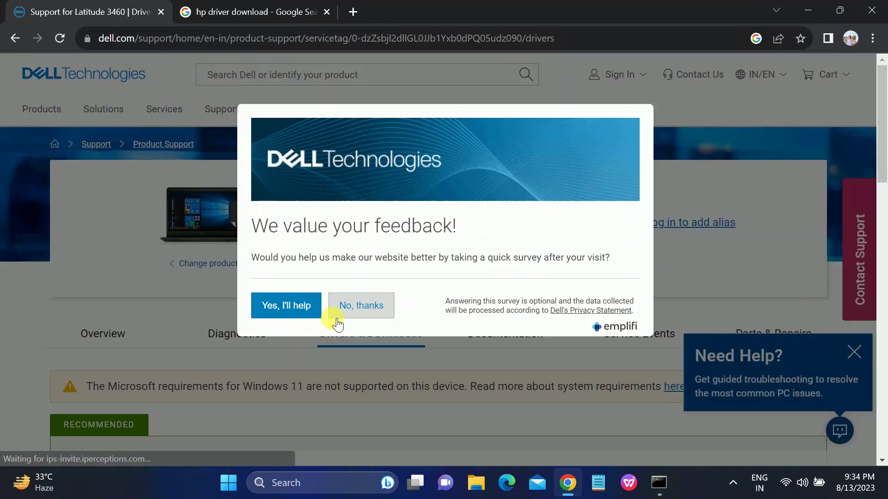
Decline the feedback survey, dismiss the Need Help pop-up, and expand the manual driver search for the Latitude 3460.
scroll(351, 311, "down", 1)
left_click(362, 306)
scroll(314, 311, "down", 3)
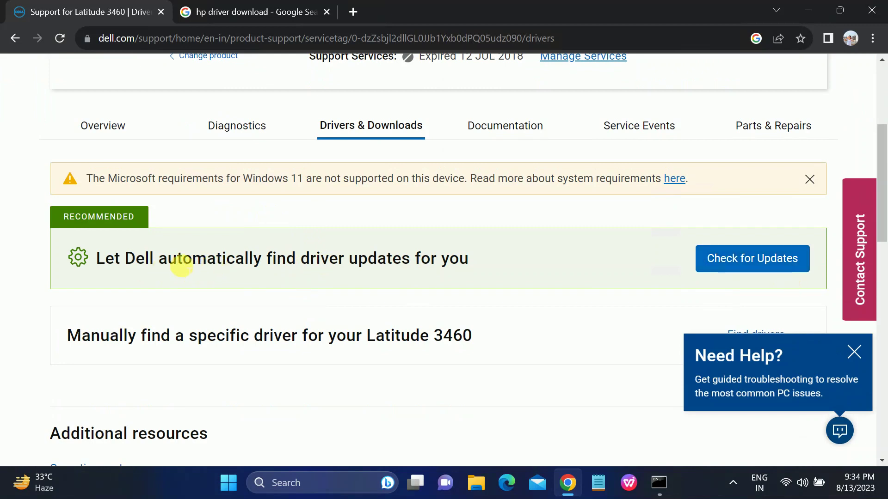
left_click(852, 354)
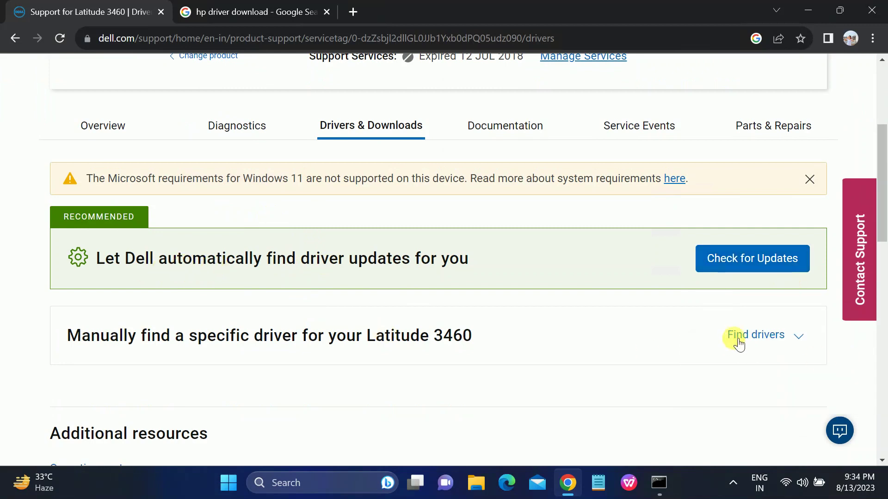
left_click(736, 338)
Find the Intel HD/Iris/Iris Pro Graphics Driver in this device's driver list, select it, and download it.
scroll(430, 302, "down", 5)
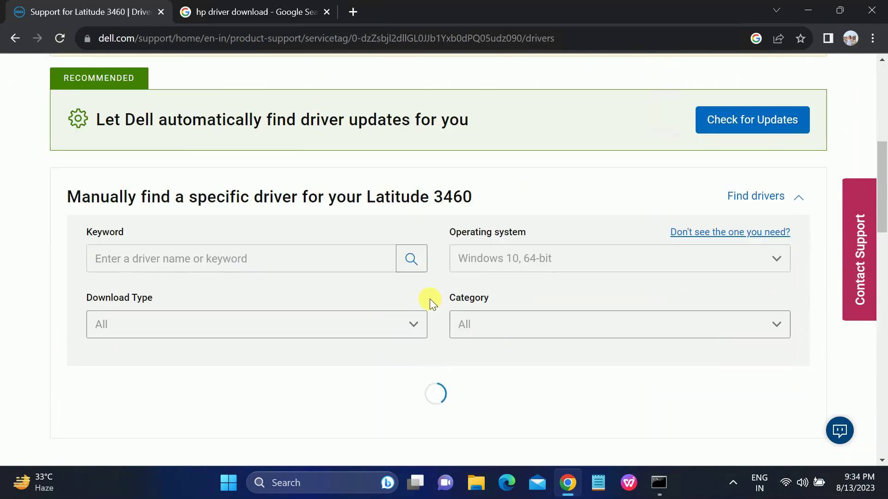
scroll(414, 319, "down", 1)
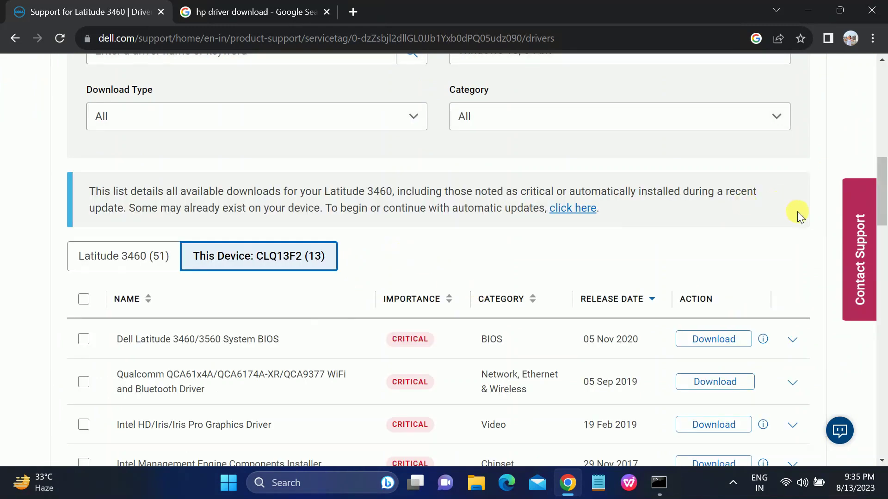
scroll(883, 212, "down", 2)
left_click_drag(884, 213, 883, 241)
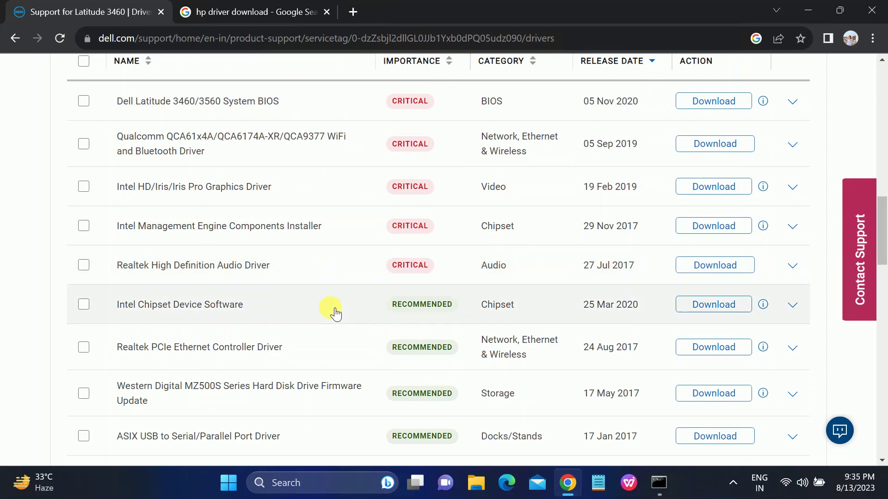
mouse_move(882, 217)
left_mouse_down()
mouse_move(883, 235)
mouse_move(883, 209)
left_mouse_up()
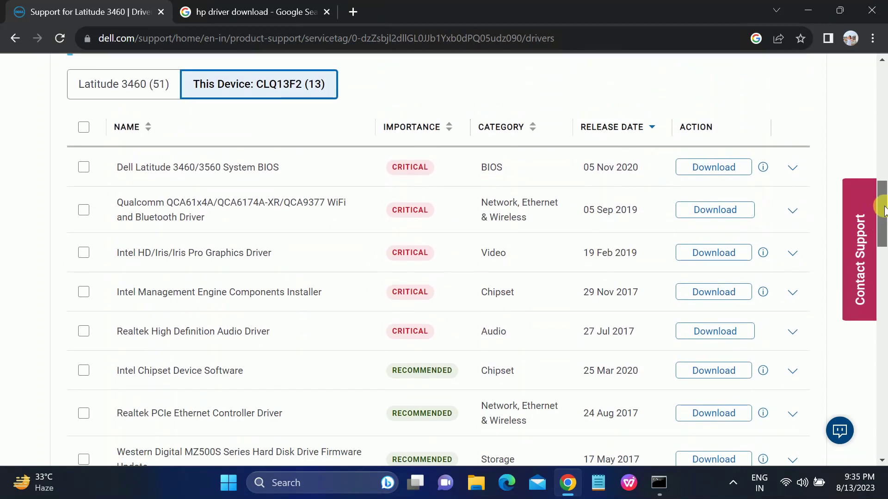
left_click(84, 253)
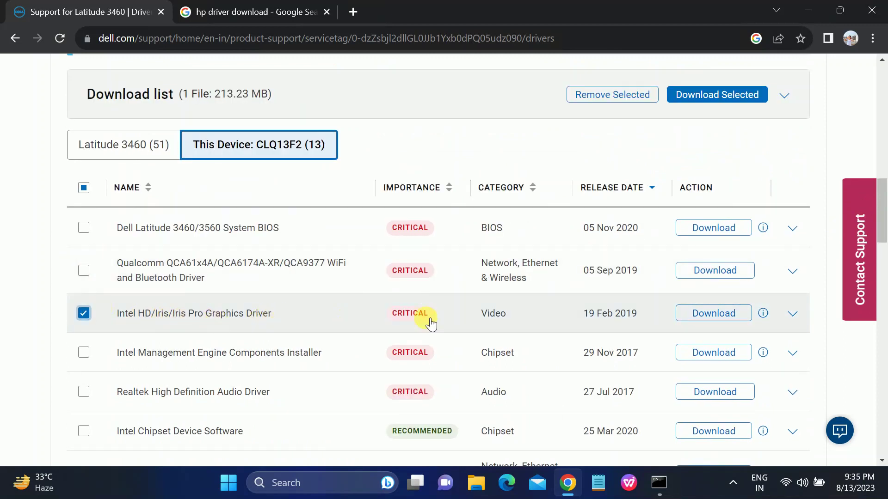
left_click(731, 319)
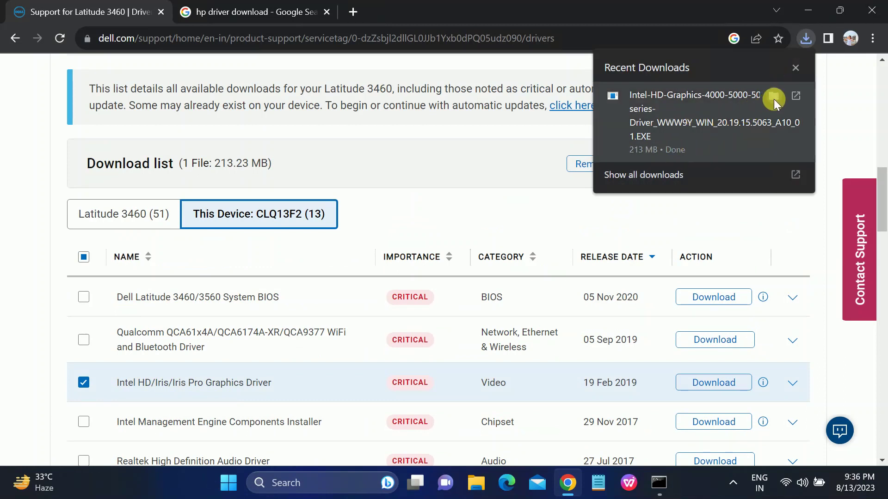
Move the downloaded Intel HD Graphics driver installer from the Downloads folder to the desktop and refresh the desktop.
left_click(773, 98)
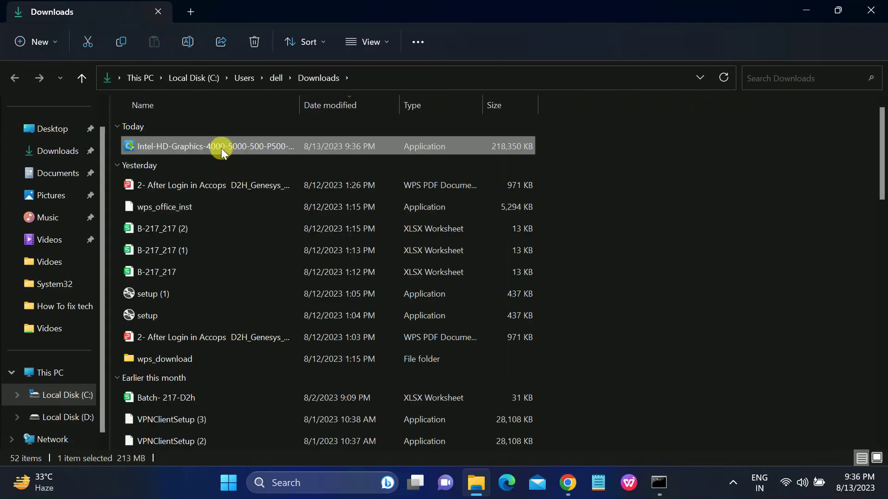
right_click(218, 146)
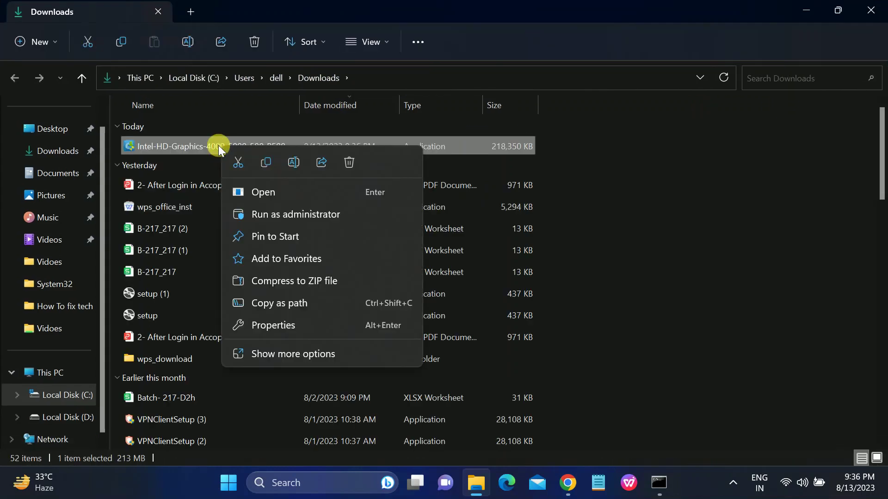
left_click(237, 161)
left_click(805, 11)
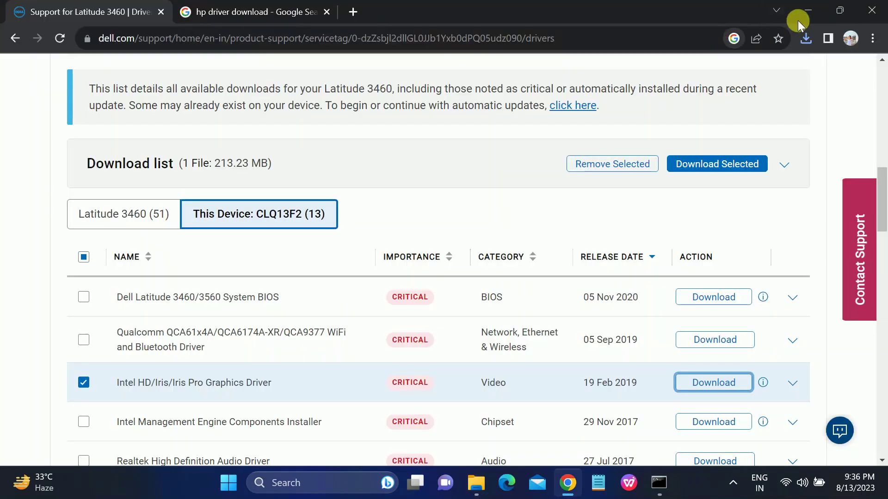
left_click(804, 15)
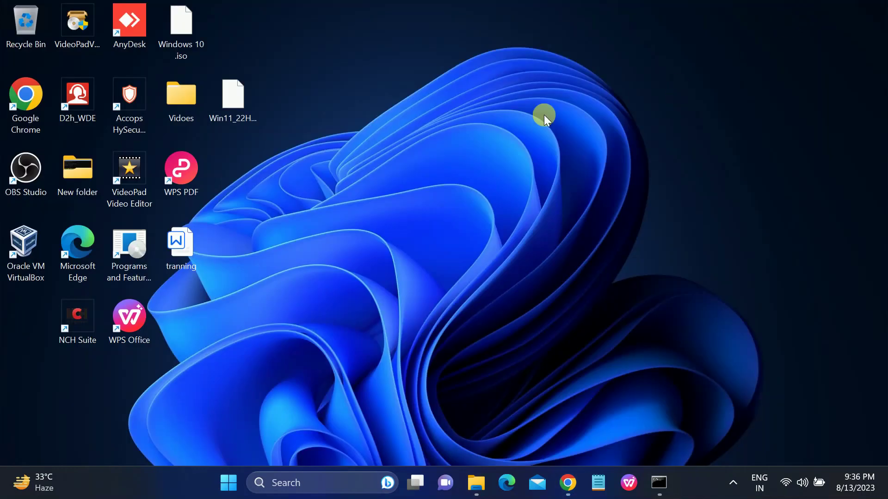
right_click(498, 116)
left_click(515, 132)
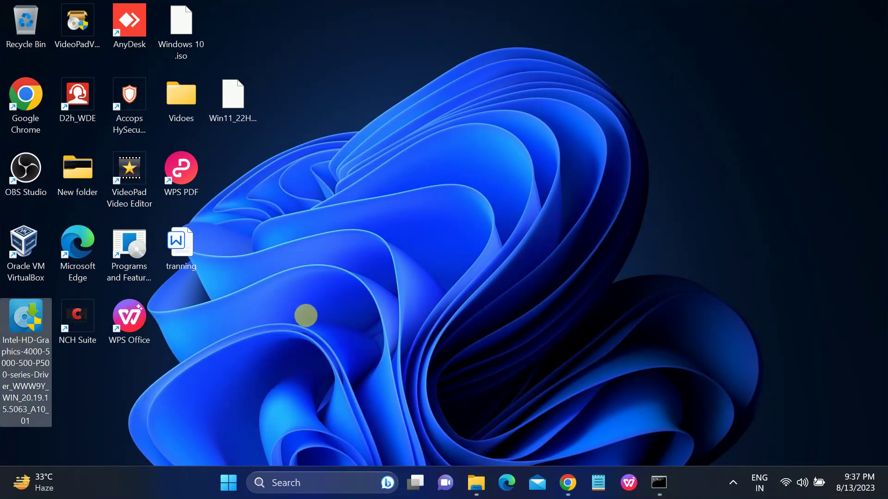
right_click(463, 179)
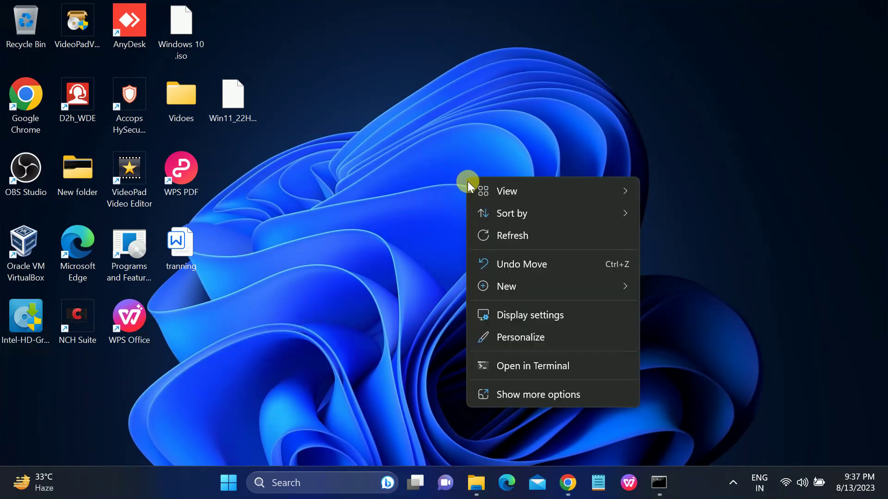
left_click(500, 238)
right_click(484, 219)
left_click(519, 238)
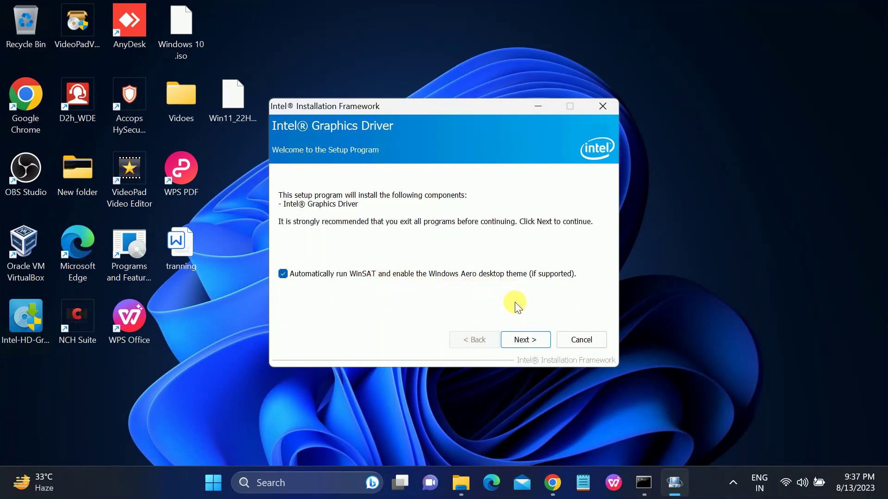
Install the Intel Graphics Driver, accepting the license agreement, and finish setup by restarting the computer immediately.
left_click(531, 345)
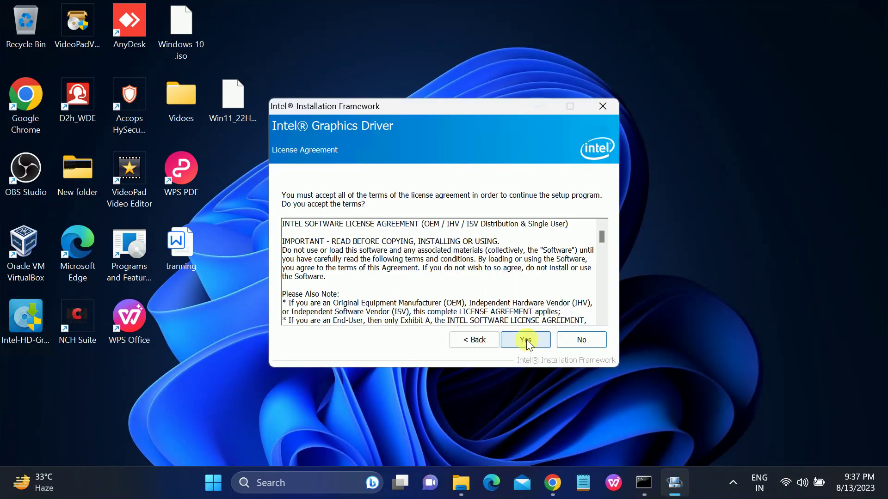
left_click(526, 340)
left_click(518, 343)
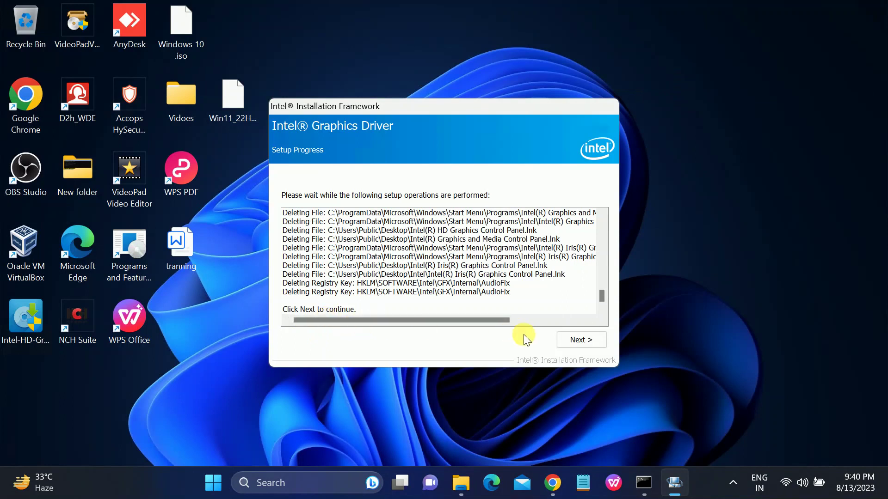
left_click(574, 342)
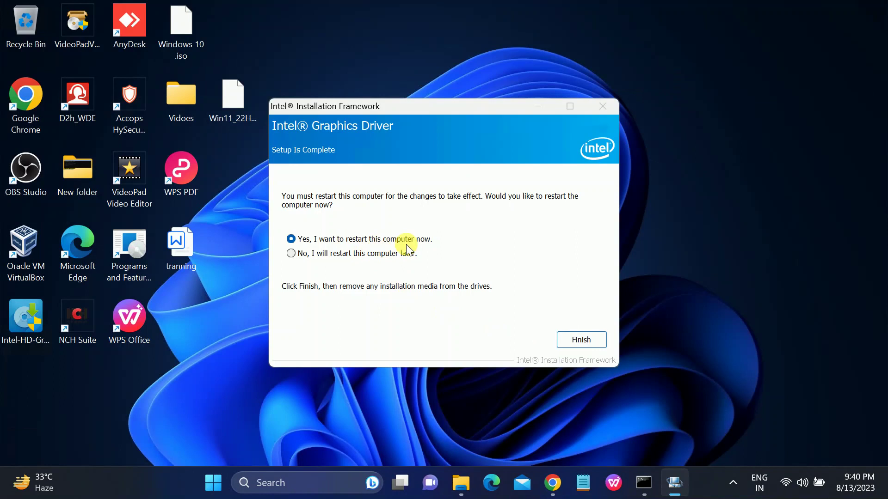
left_click(567, 338)
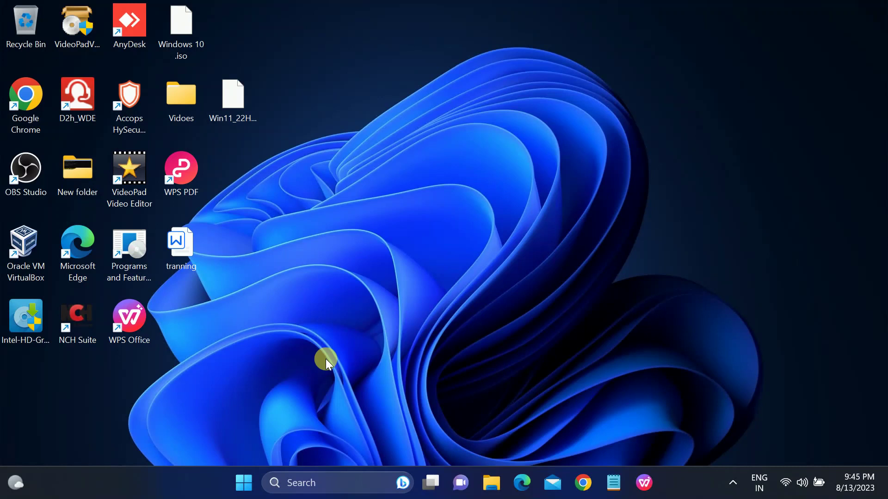
left_click(308, 483)
left_click(249, 419)
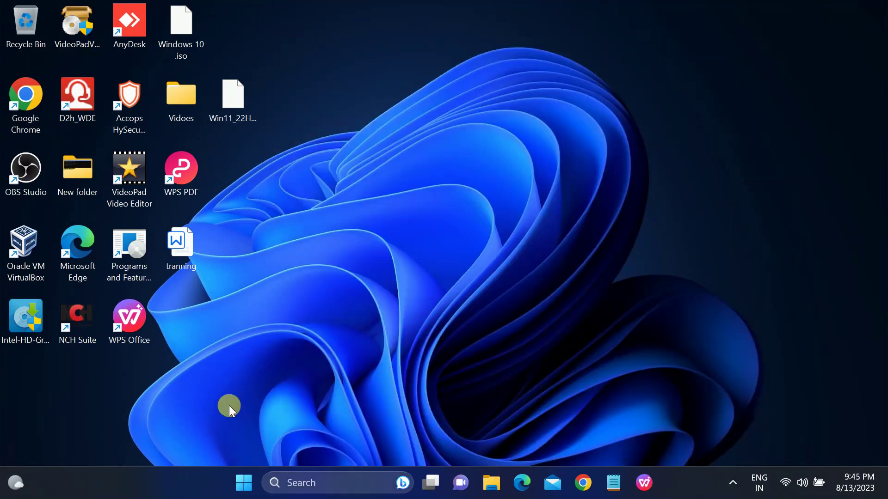